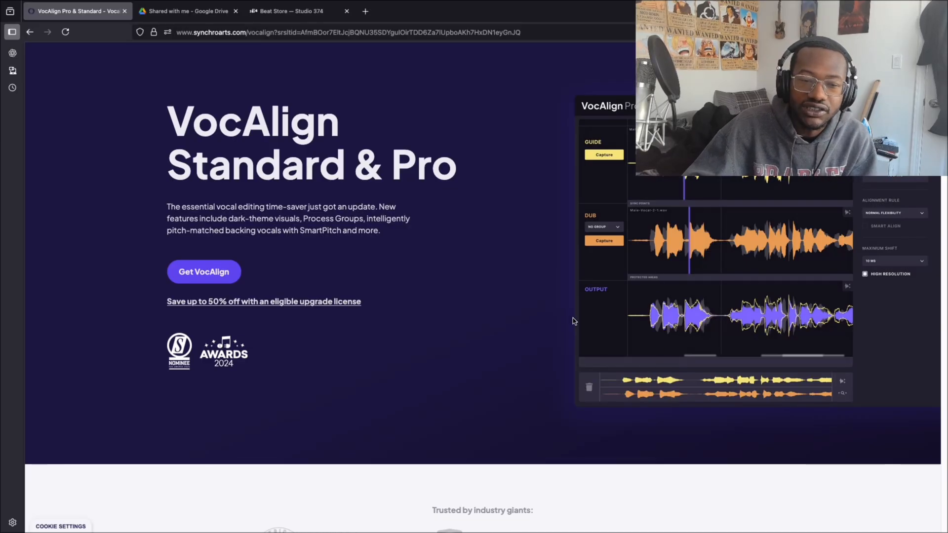
Review the VocAlign Standard and VocAlign Pro product cards, comparing their descriptions and prices
{"action": "scroll", "coordinate": [476, 318], "scroll_direction": "down", "scroll_amount": 8}
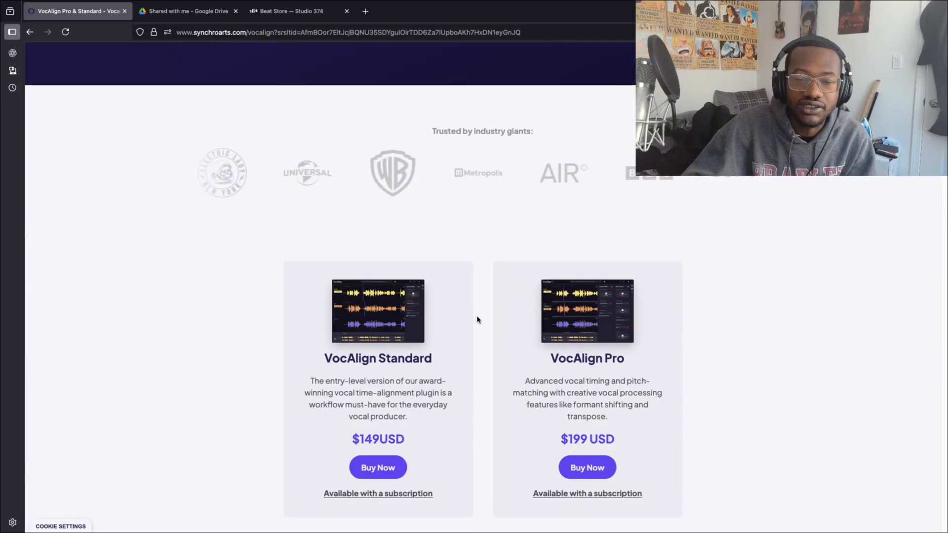
{"action": "scroll", "coordinate": [499, 353], "scroll_direction": "down", "scroll_amount": 2}
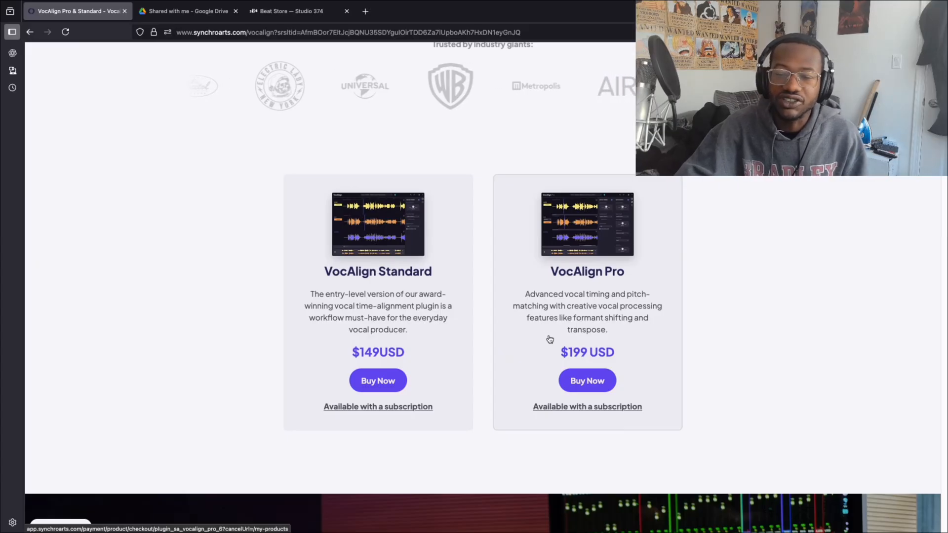
{"action": "scroll", "coordinate": [550, 340], "scroll_direction": "up", "scroll_amount": 1}
{"action": "scroll", "coordinate": [550, 340], "scroll_direction": "down", "scroll_amount": 2}
{"action": "scroll", "coordinate": [550, 346], "scroll_direction": "down", "scroll_amount": 2}
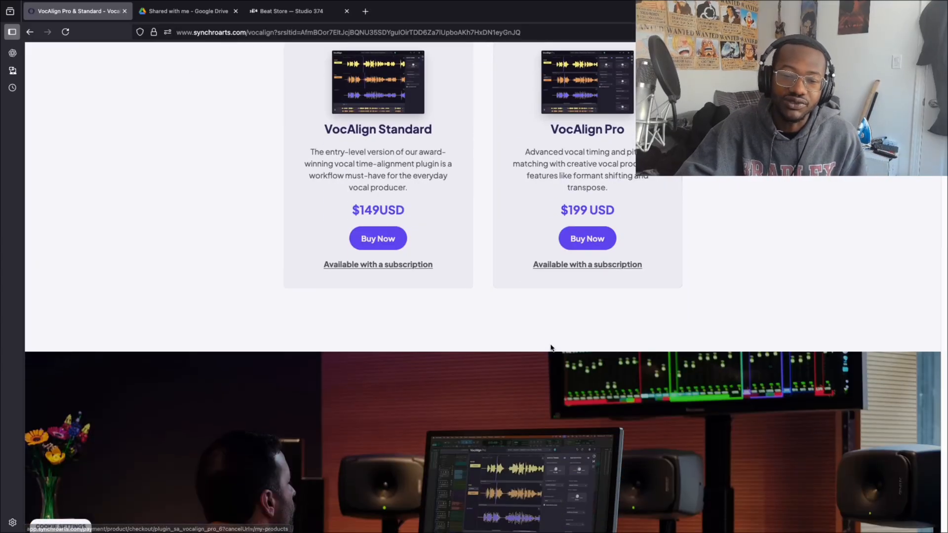
{"action": "scroll", "coordinate": [551, 347], "scroll_direction": "down", "scroll_amount": 5}
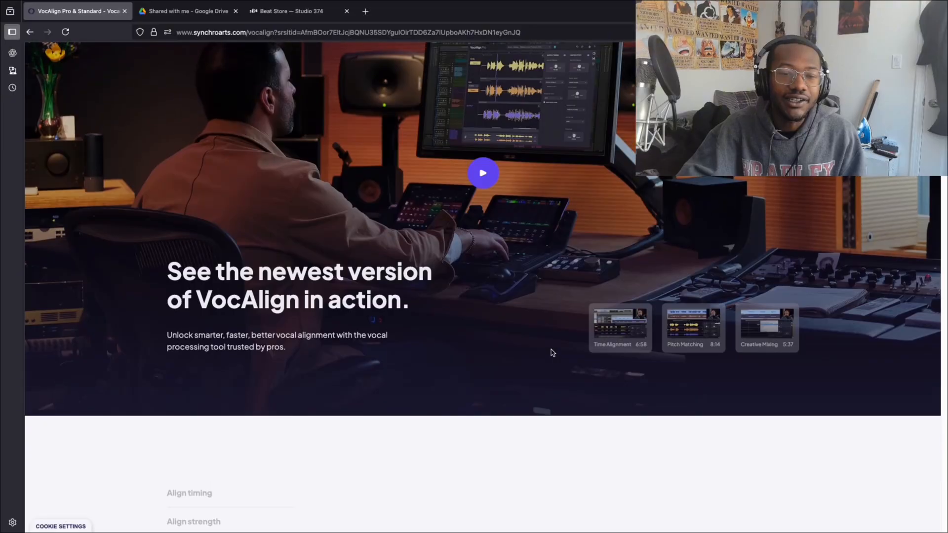
{"action": "scroll", "coordinate": [552, 353], "scroll_direction": "up", "scroll_amount": 5}
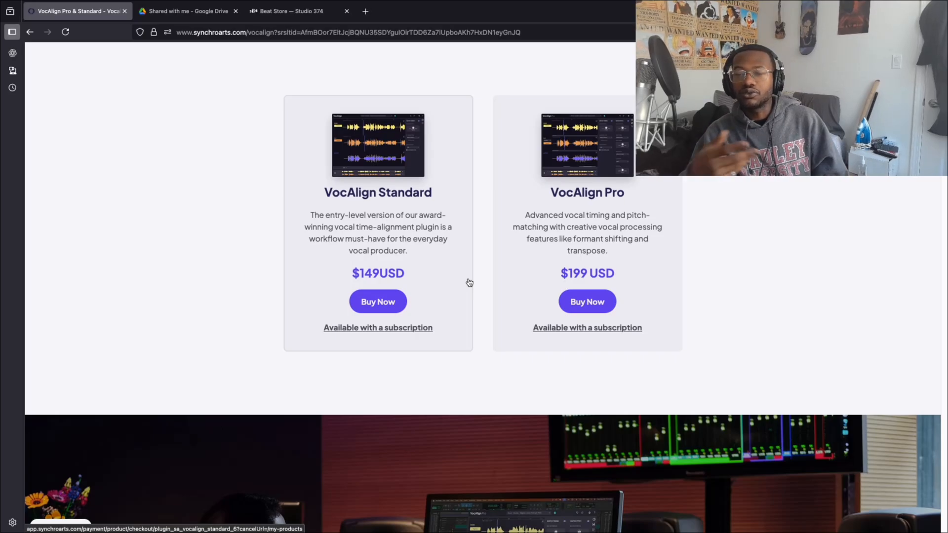
View the Align timing, Align strength and Align pitch feature demos on the VocAlign page
{"action": "scroll", "coordinate": [469, 283], "scroll_direction": "down", "scroll_amount": 8}
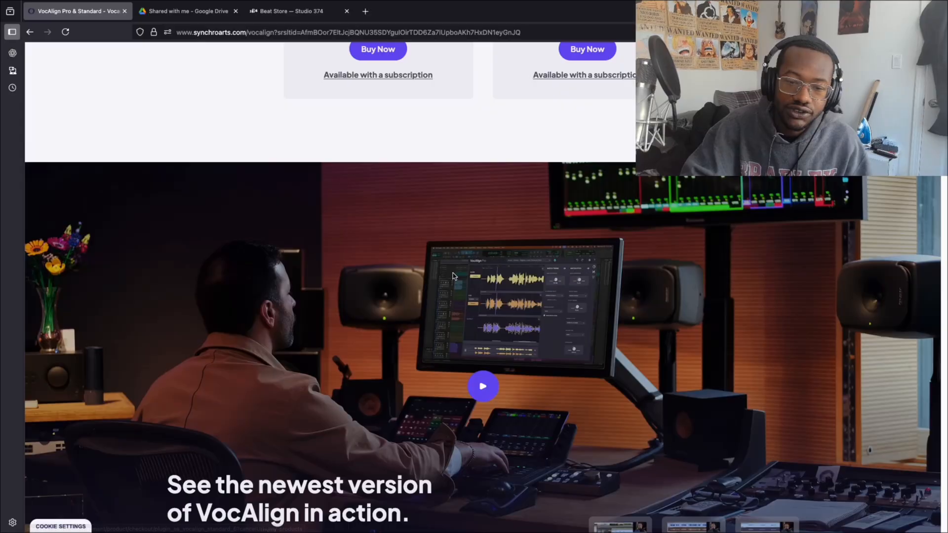
{"action": "scroll", "coordinate": [457, 284], "scroll_direction": "down", "scroll_amount": 4}
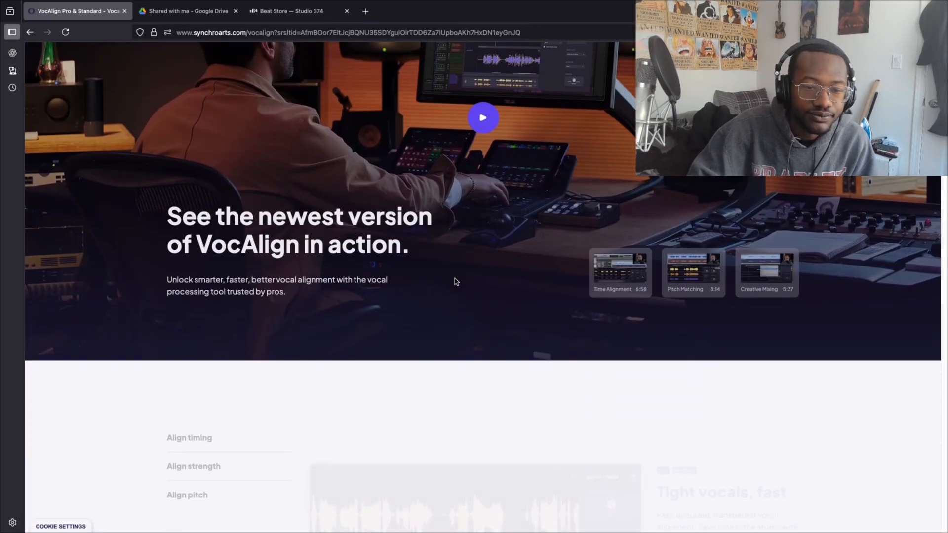
{"action": "scroll", "coordinate": [479, 329], "scroll_direction": "down", "scroll_amount": 4}
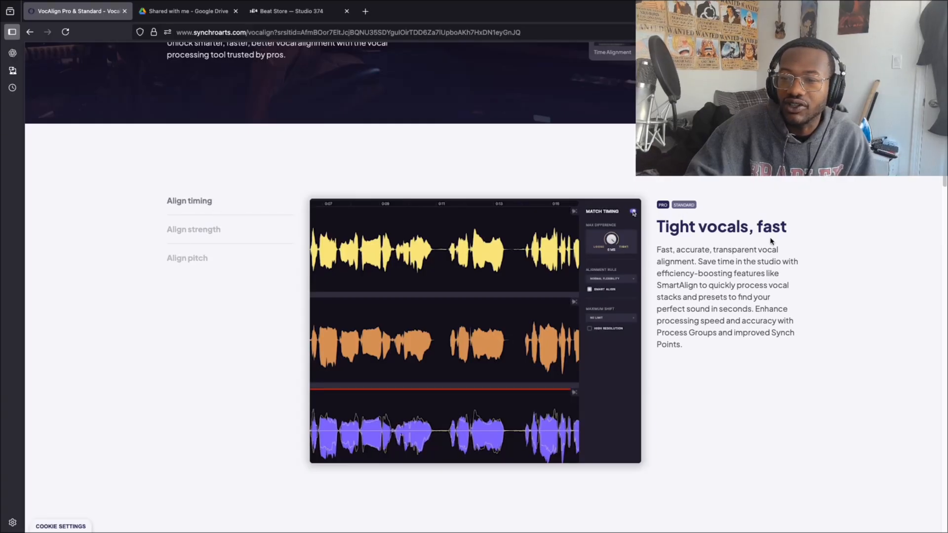
{"action": "left_click", "coordinate": [217, 230]}
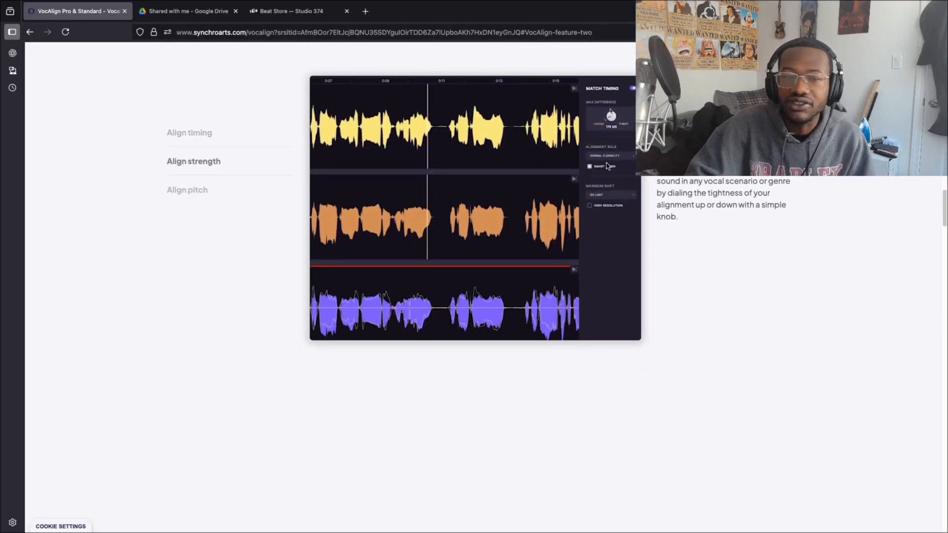
{"action": "left_click", "coordinate": [191, 192]}
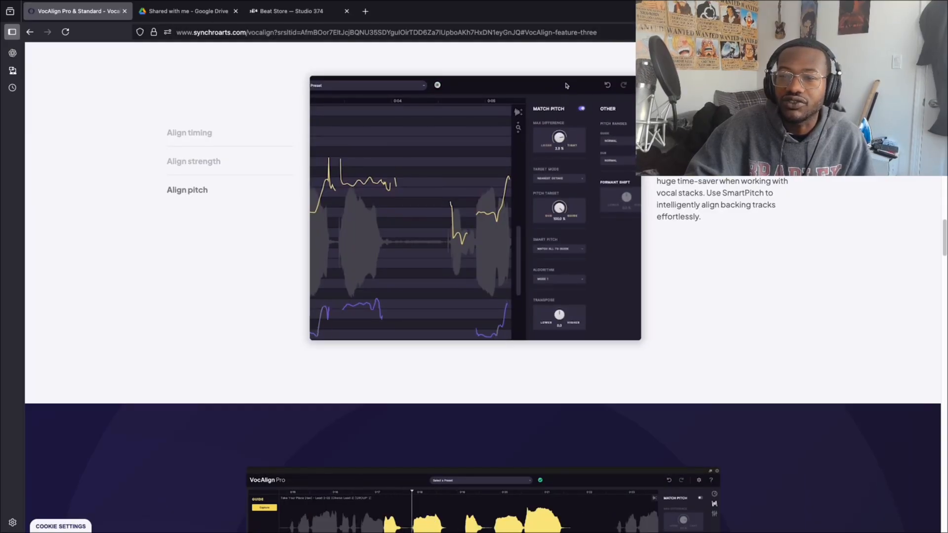
View the Process Groups, SmartAlign and SmartPitch demos in the feature showcase, ending back on SmartAlign
{"action": "scroll", "coordinate": [659, 269], "scroll_direction": "down", "scroll_amount": 2}
{"action": "scroll", "coordinate": [659, 269], "scroll_direction": "down", "scroll_amount": 2}
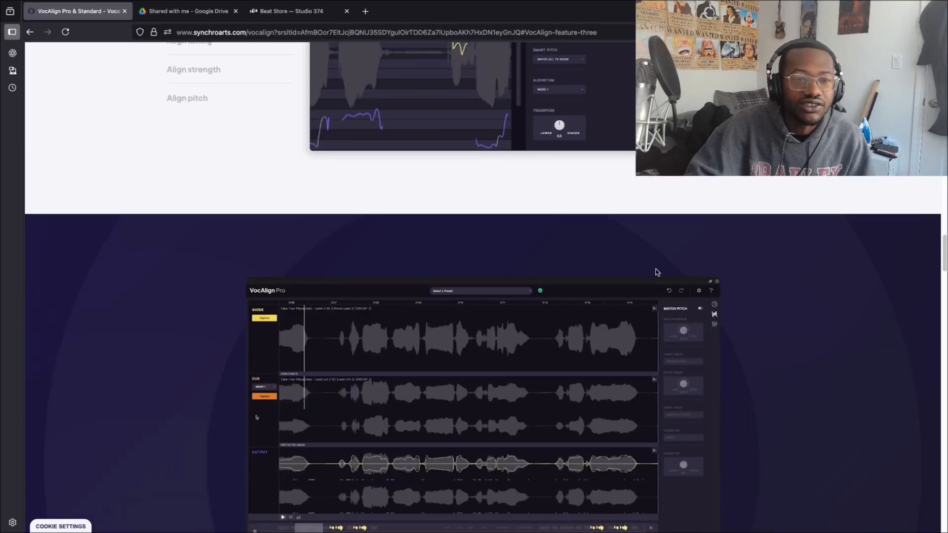
{"action": "scroll", "coordinate": [660, 272], "scroll_direction": "down", "scroll_amount": 4}
{"action": "scroll", "coordinate": [659, 281], "scroll_direction": "down", "scroll_amount": 2}
{"action": "scroll", "coordinate": [642, 284], "scroll_direction": "up", "scroll_amount": 3}
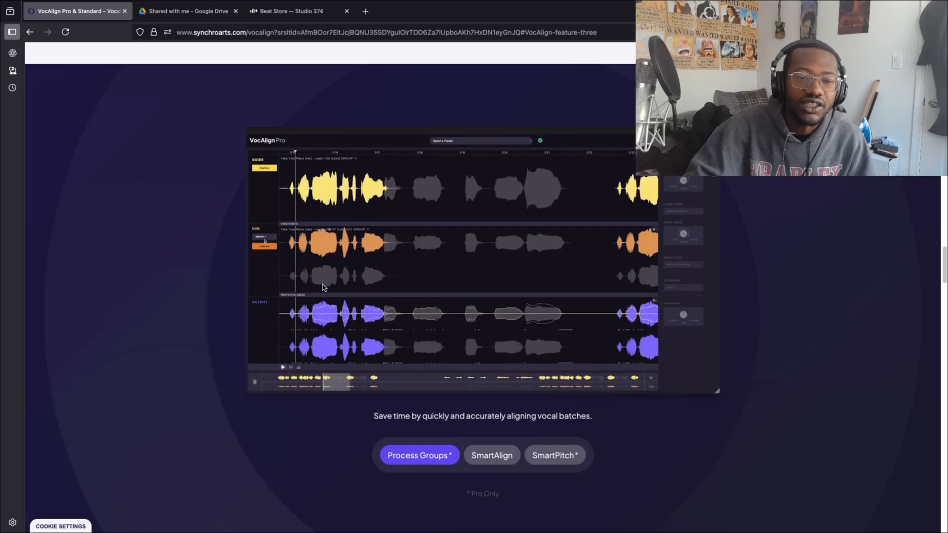
{"action": "left_click", "coordinate": [492, 455]}
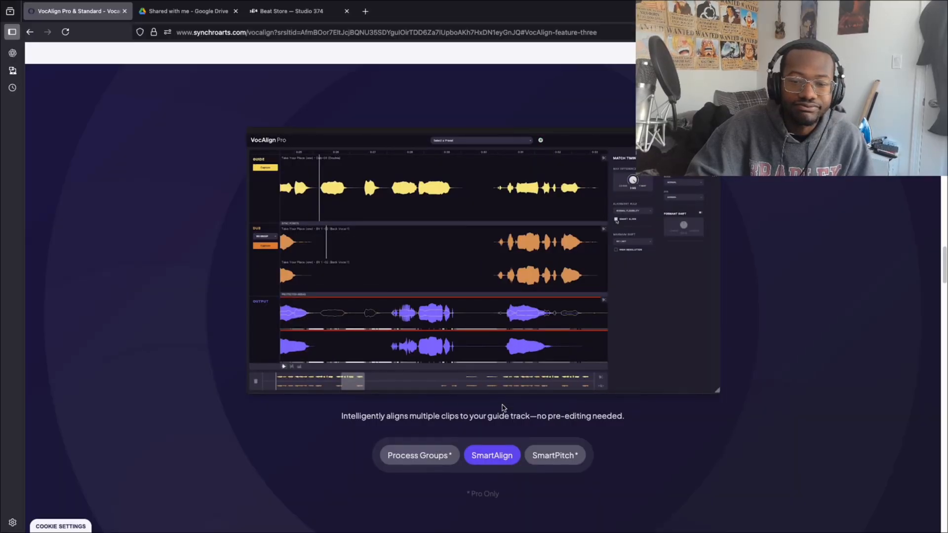
{"action": "left_click", "coordinate": [561, 462]}
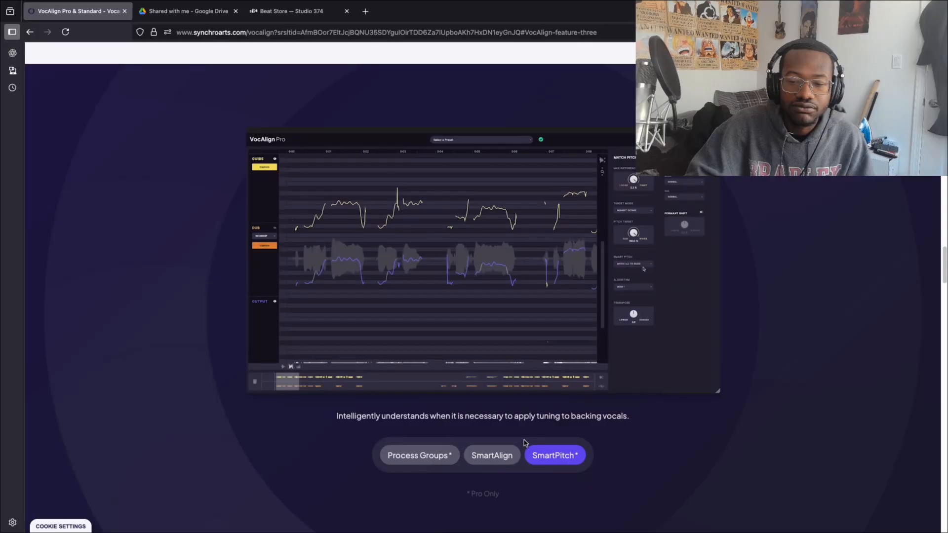
{"action": "left_click", "coordinate": [503, 456]}
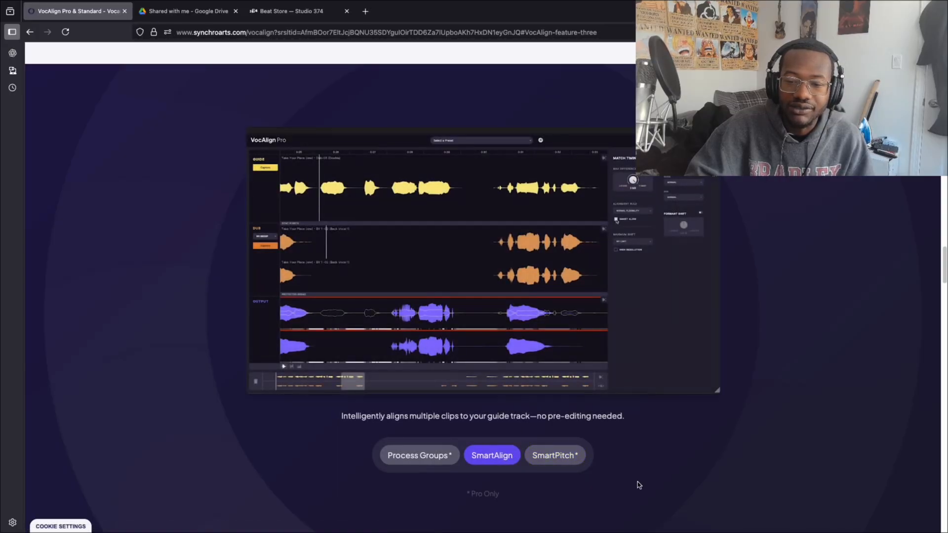
Browse past the Sound On Sound review to the Standard and Pro comparison in the purchase section
{"action": "scroll", "coordinate": [640, 485], "scroll_direction": "up", "scroll_amount": 2}
{"action": "scroll", "coordinate": [638, 485], "scroll_direction": "down", "scroll_amount": 10}
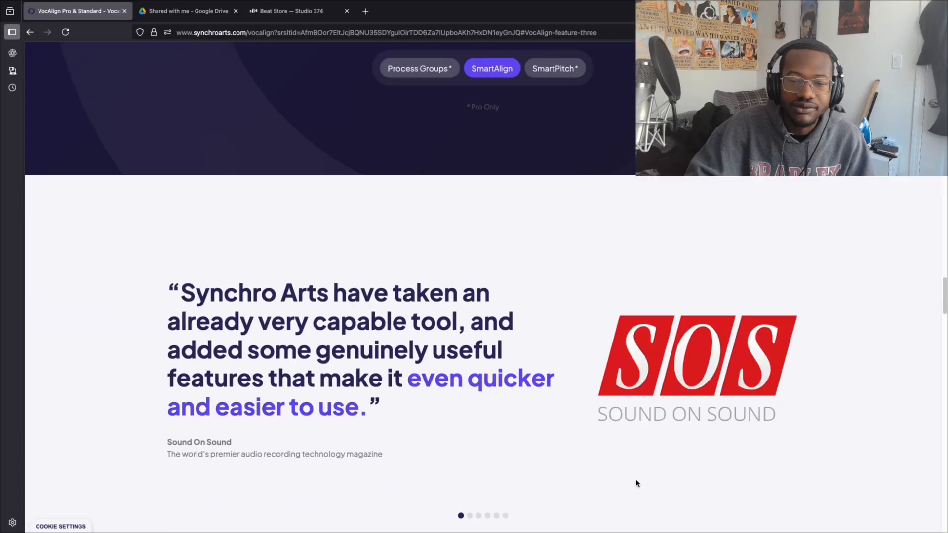
{"action": "scroll", "coordinate": [635, 482], "scroll_direction": "down", "scroll_amount": 5}
{"action": "scroll", "coordinate": [636, 481], "scroll_direction": "up", "scroll_amount": 2}
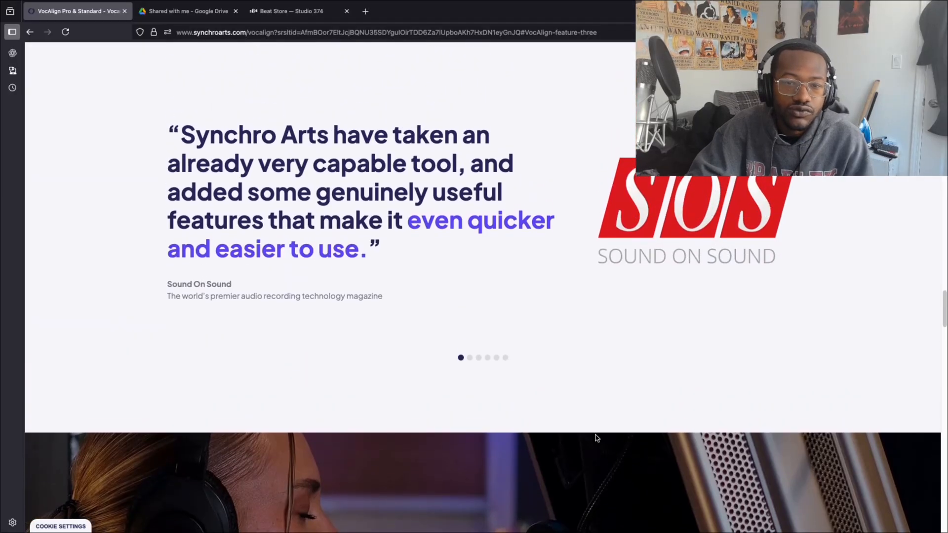
{"action": "scroll", "coordinate": [637, 472], "scroll_direction": "down", "scroll_amount": 9}
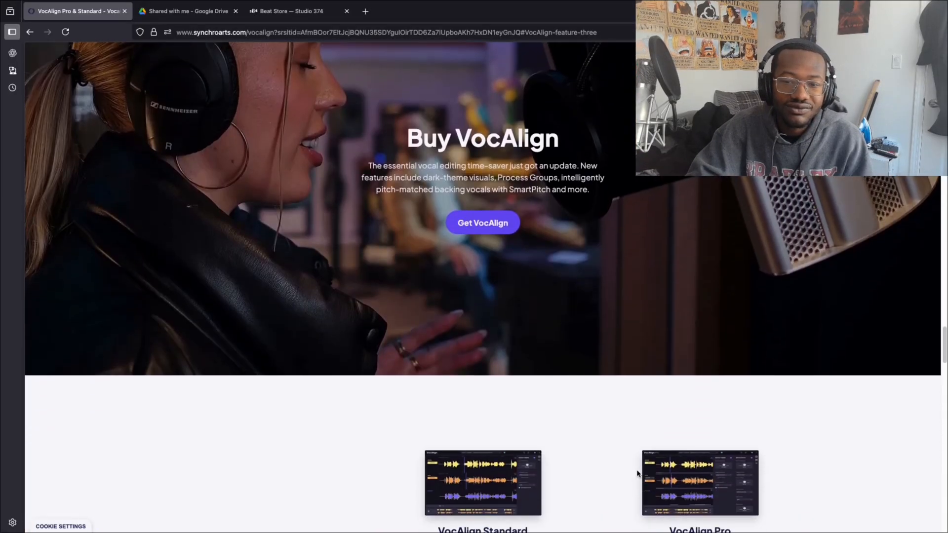
{"action": "scroll", "coordinate": [637, 473], "scroll_direction": "down", "scroll_amount": 9}
{"action": "scroll", "coordinate": [622, 396], "scroll_direction": "up", "scroll_amount": 3}
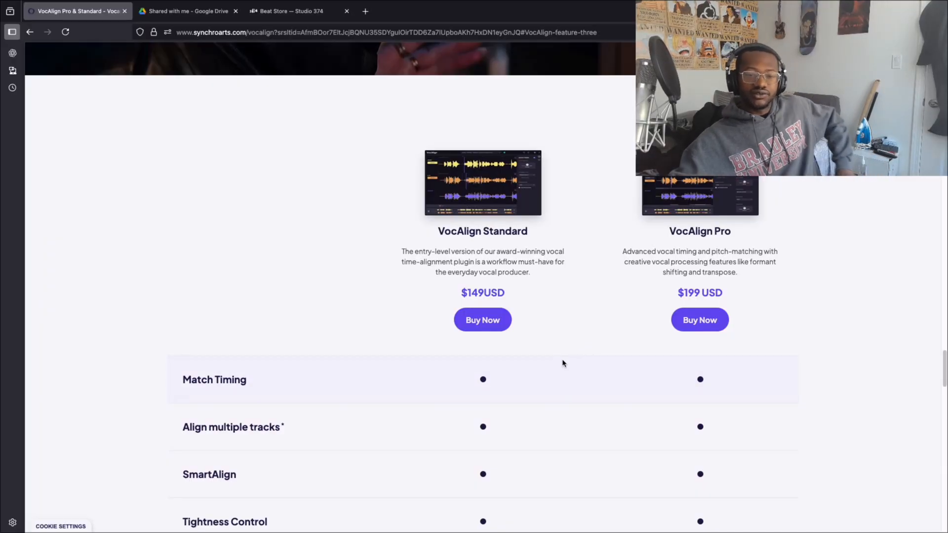
Read the Standard versus Pro comparison table from Match Timing through to the SynchroLink row
{"action": "scroll", "coordinate": [563, 375], "scroll_direction": "up", "scroll_amount": 1}
{"action": "scroll", "coordinate": [564, 385], "scroll_direction": "down", "scroll_amount": 5}
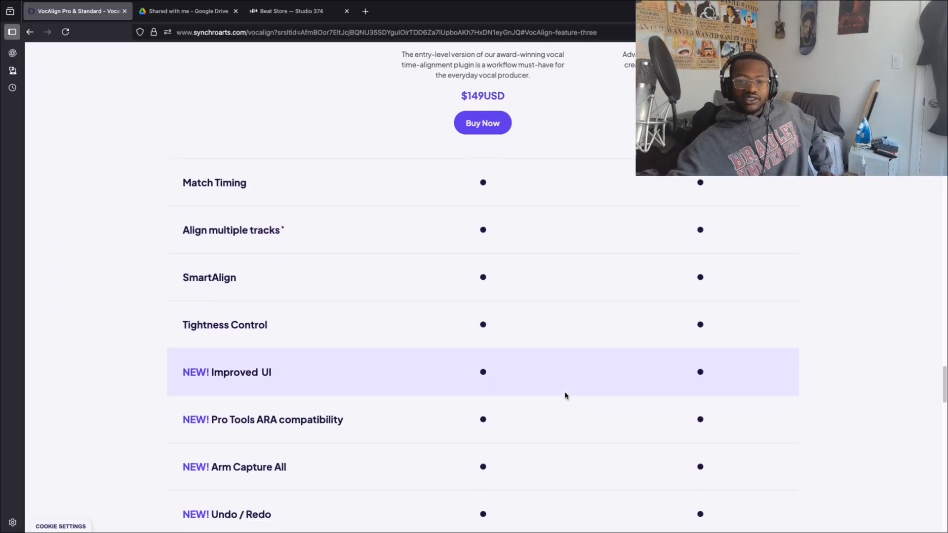
{"action": "scroll", "coordinate": [565, 395], "scroll_direction": "down", "scroll_amount": 3}
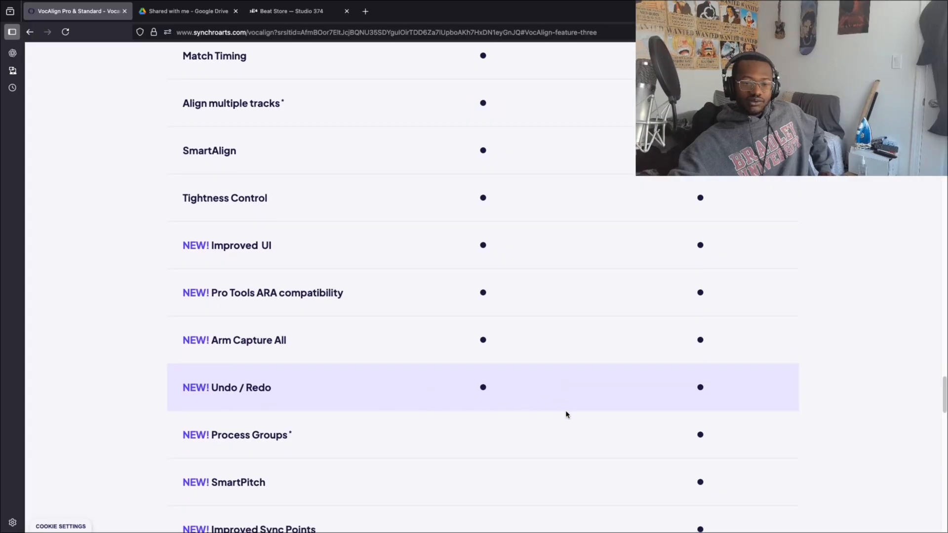
{"action": "scroll", "coordinate": [598, 410], "scroll_direction": "down", "scroll_amount": 3}
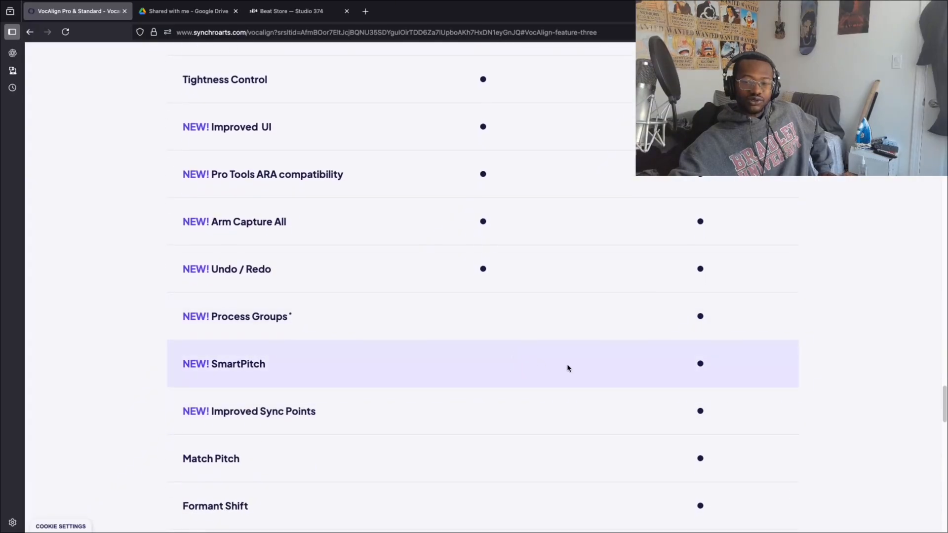
{"action": "scroll", "coordinate": [563, 426], "scroll_direction": "down", "scroll_amount": 2}
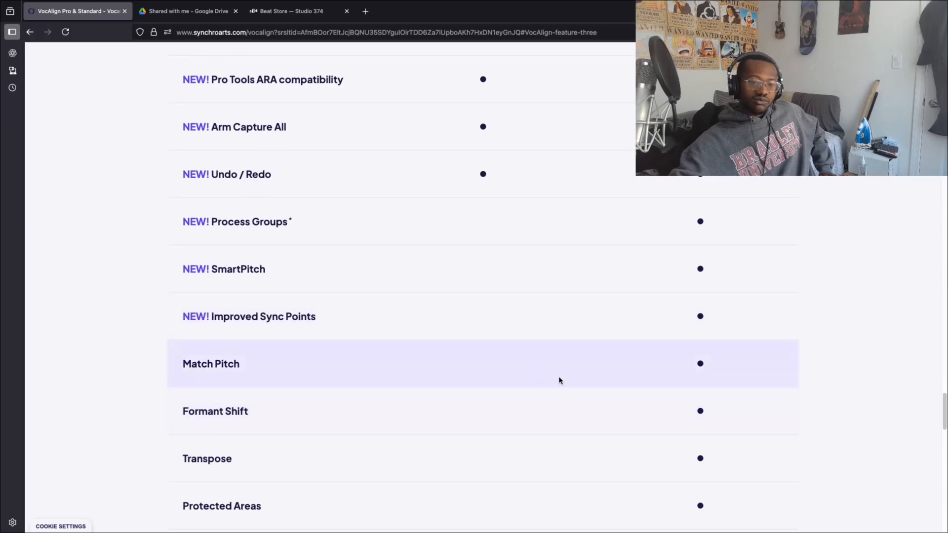
{"action": "scroll", "coordinate": [525, 449], "scroll_direction": "down", "scroll_amount": 1}
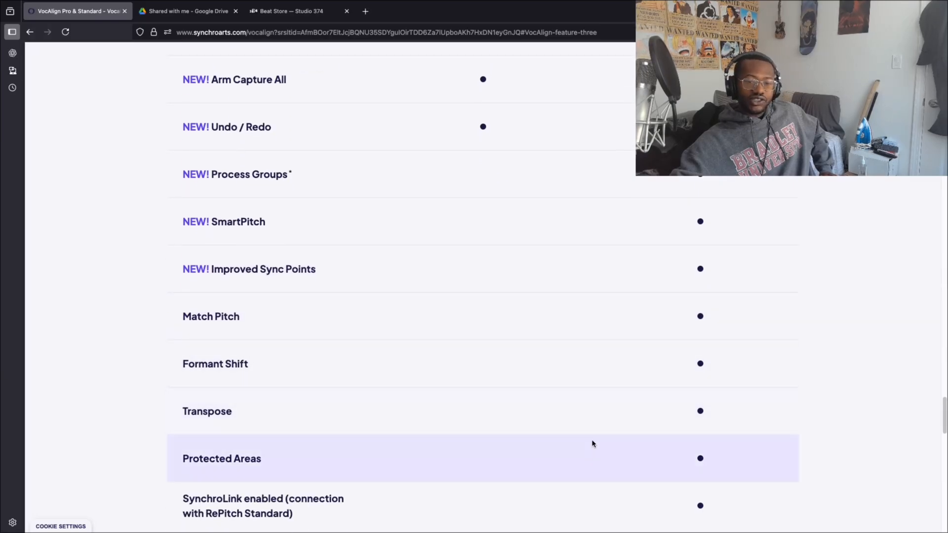
{"action": "scroll", "coordinate": [601, 441], "scroll_direction": "down", "scroll_amount": 6}
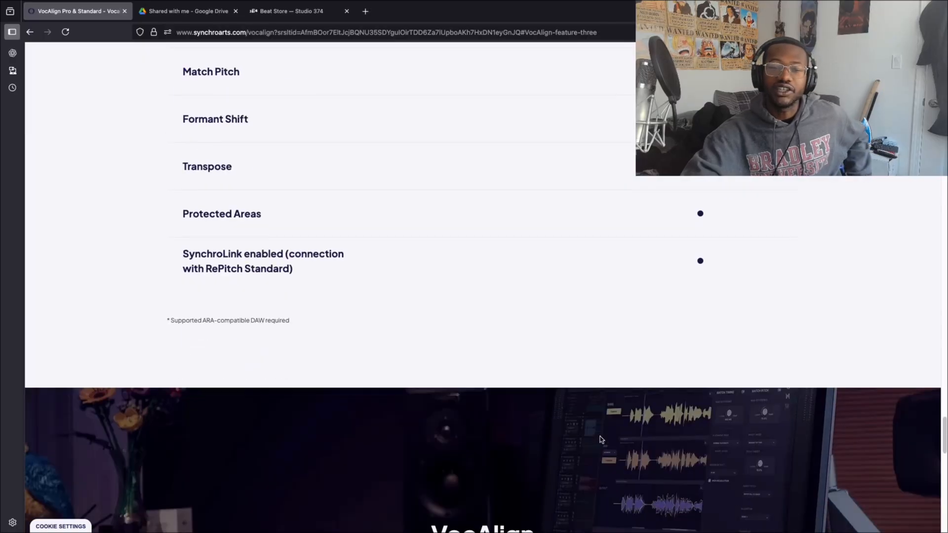
Recheck the comparison table for features shared by both editions and those exclusive to Pro, continuing to the closing VocAlign banner
{"action": "scroll", "coordinate": [599, 438], "scroll_direction": "up", "scroll_amount": 4}
{"action": "scroll", "coordinate": [599, 439], "scroll_direction": "up", "scroll_amount": 12}
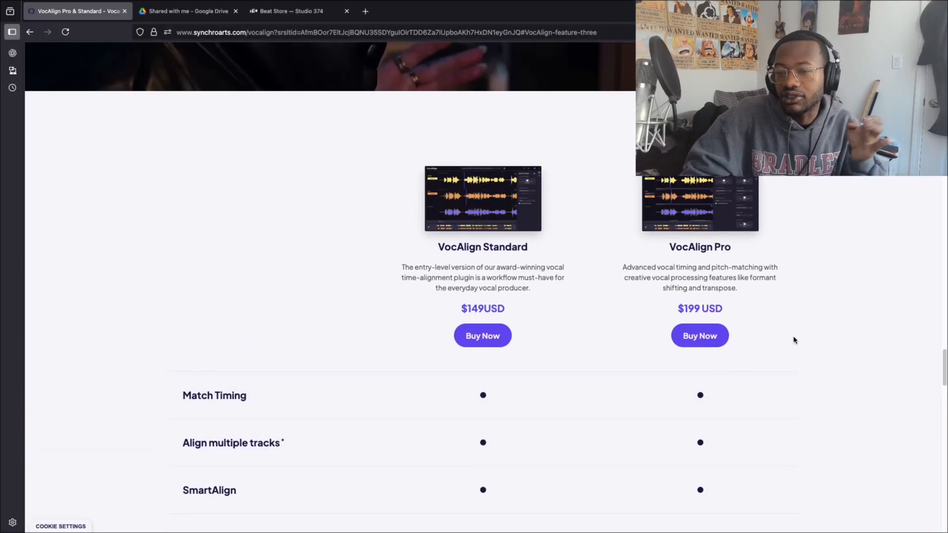
{"action": "scroll", "coordinate": [796, 340], "scroll_direction": "down", "scroll_amount": 5}
{"action": "scroll", "coordinate": [798, 346], "scroll_direction": "up", "scroll_amount": 2}
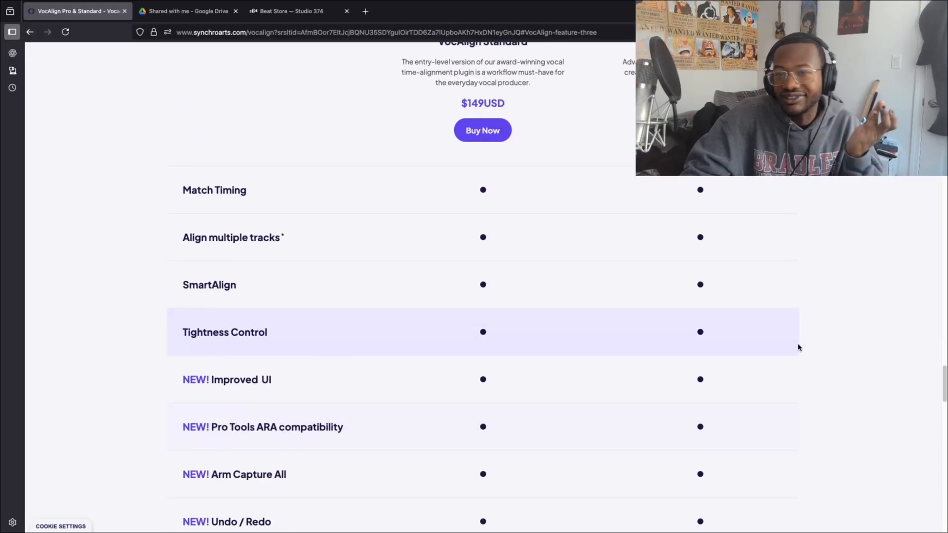
{"action": "scroll", "coordinate": [798, 347], "scroll_direction": "up", "scroll_amount": 2}
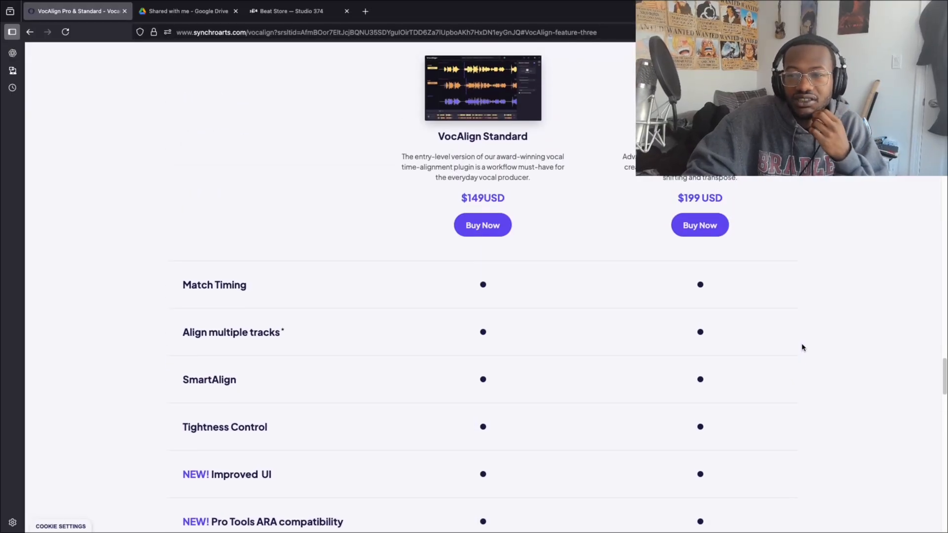
{"action": "scroll", "coordinate": [802, 348], "scroll_direction": "up", "scroll_amount": 3}
{"action": "scroll", "coordinate": [802, 346], "scroll_direction": "down", "scroll_amount": 7}
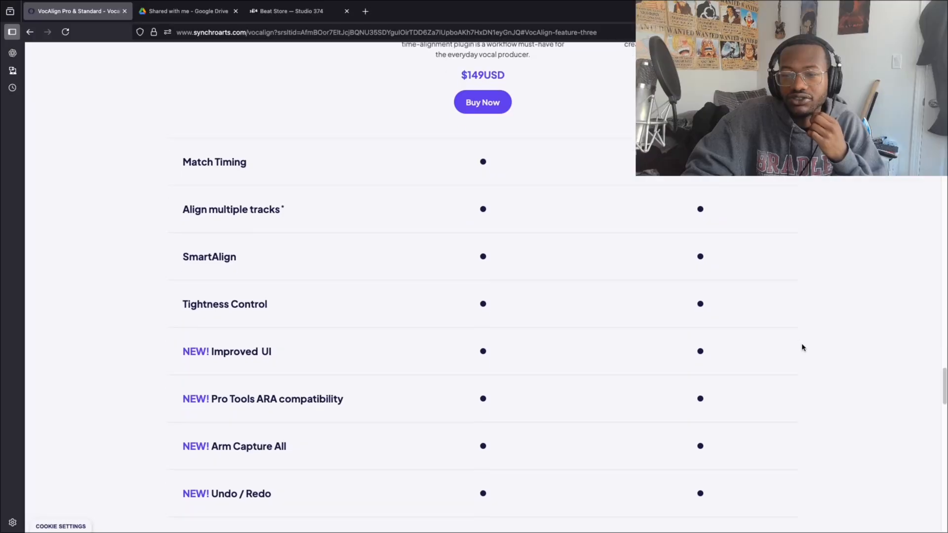
{"action": "scroll", "coordinate": [802, 347], "scroll_direction": "down", "scroll_amount": 4}
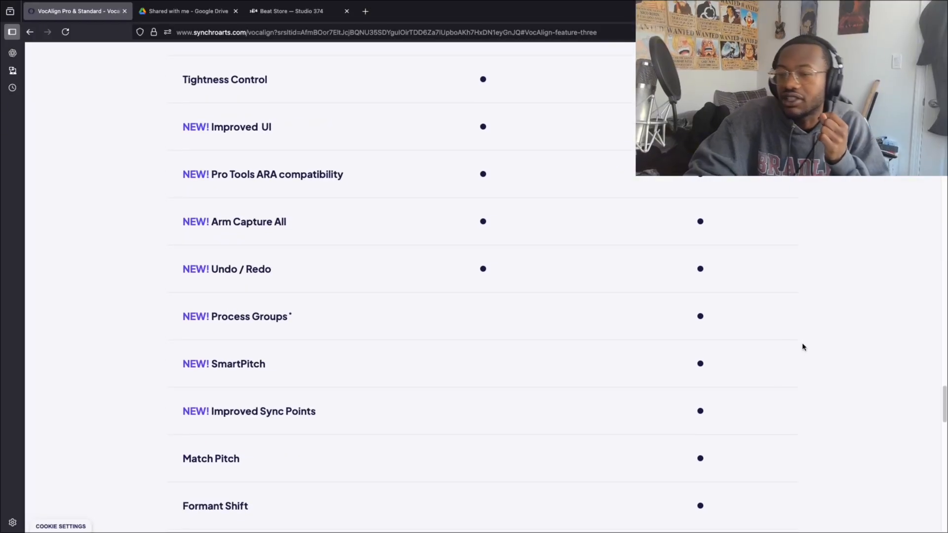
{"action": "scroll", "coordinate": [803, 349], "scroll_direction": "up", "scroll_amount": 3}
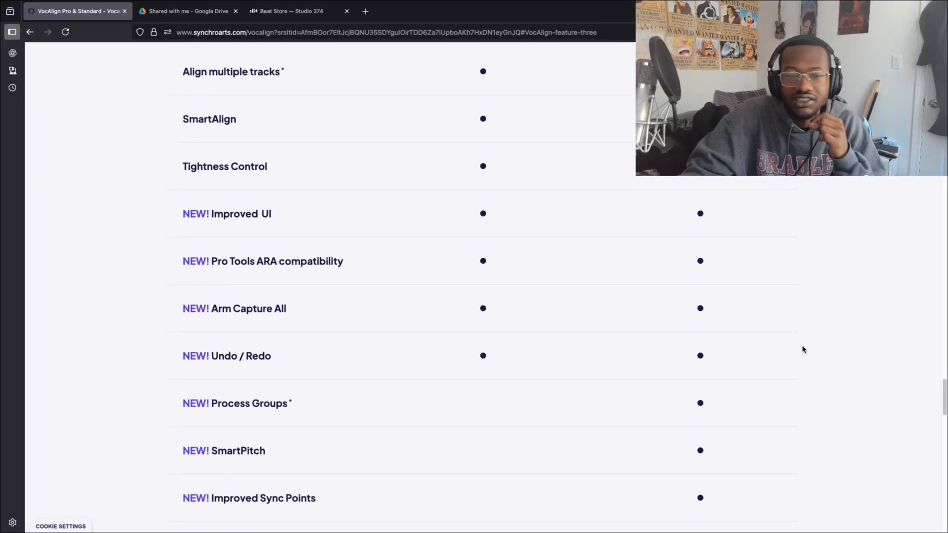
{"action": "scroll", "coordinate": [802, 349], "scroll_direction": "down", "scroll_amount": 2}
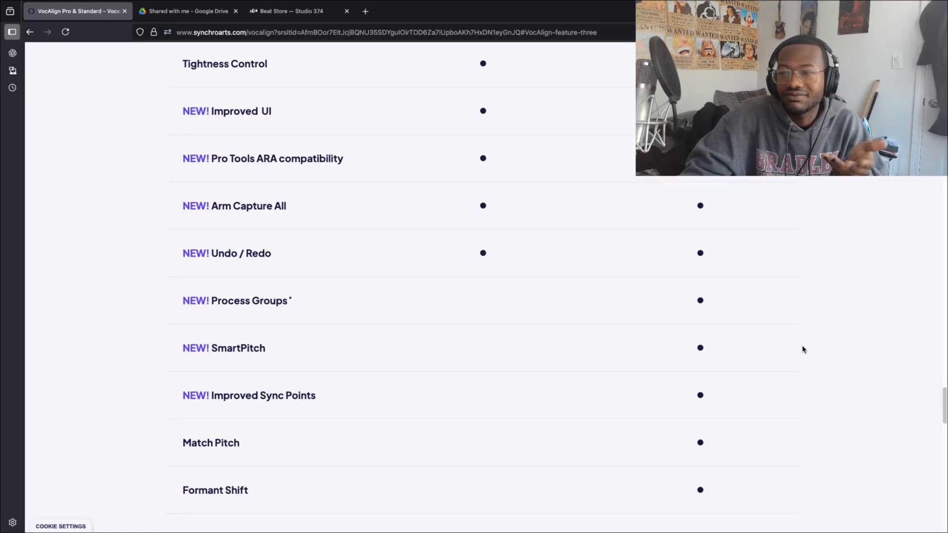
{"action": "scroll", "coordinate": [803, 349], "scroll_direction": "up", "scroll_amount": 1}
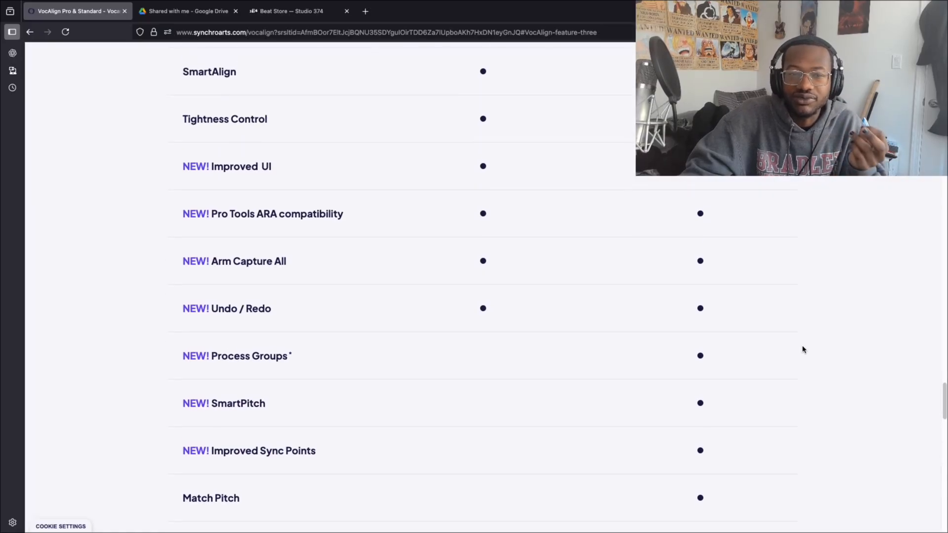
{"action": "scroll", "coordinate": [802, 350], "scroll_direction": "up", "scroll_amount": 2}
{"action": "scroll", "coordinate": [803, 350], "scroll_direction": "down", "scroll_amount": 5}
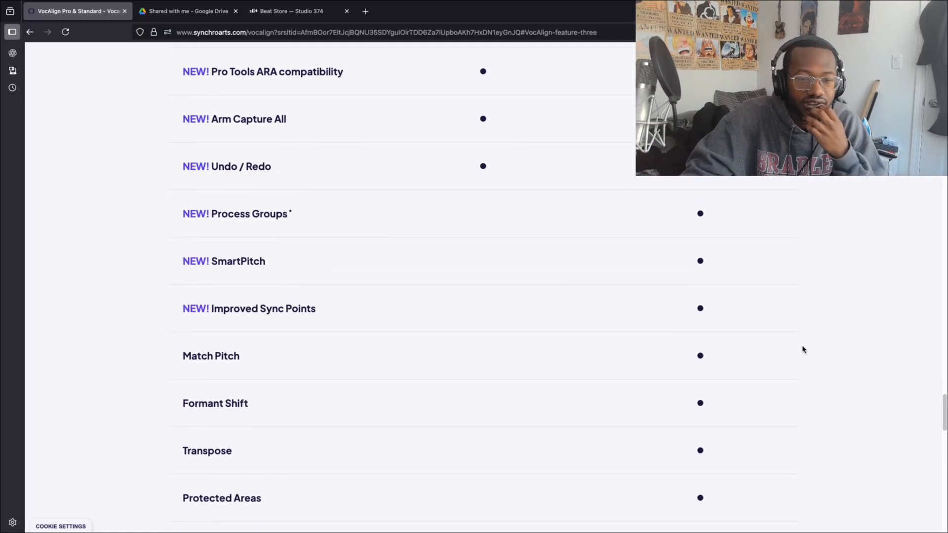
{"action": "scroll", "coordinate": [802, 350], "scroll_direction": "down", "scroll_amount": 12}
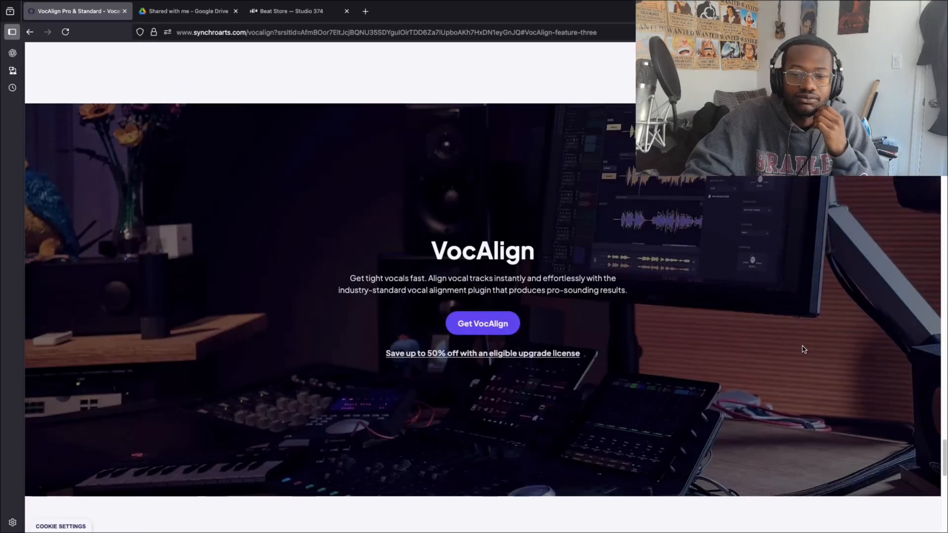
Examine the System Requirements for macOS and Windows and the More Details section below the closing VocAlign banner
{"action": "scroll", "coordinate": [803, 350], "scroll_direction": "down", "scroll_amount": 4}
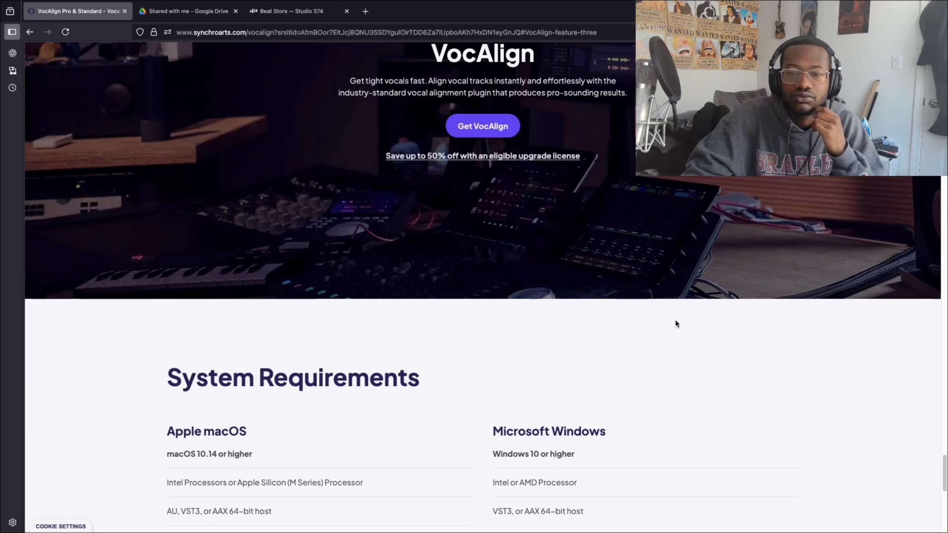
{"action": "scroll", "coordinate": [676, 324], "scroll_direction": "up", "scroll_amount": 2}
{"action": "scroll", "coordinate": [593, 257], "scroll_direction": "down", "scroll_amount": 5}
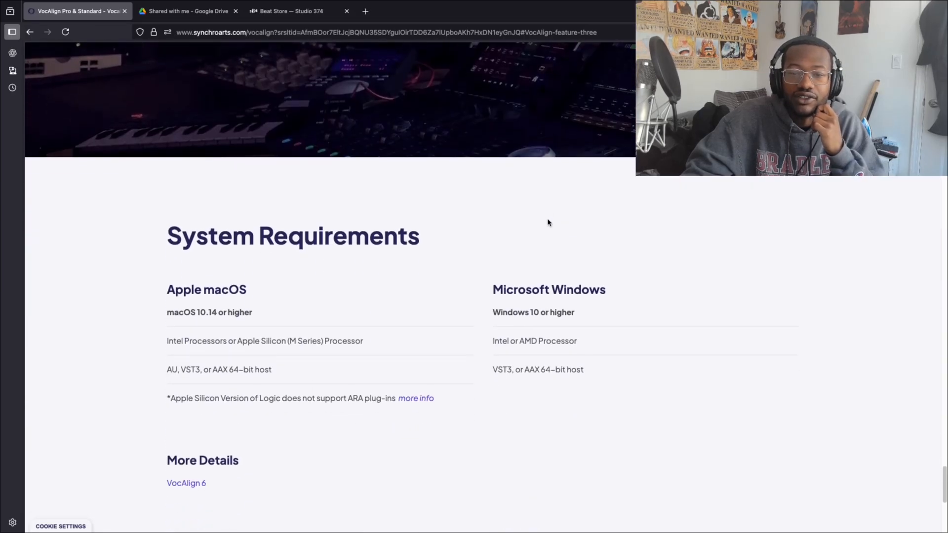
{"action": "scroll", "coordinate": [551, 224], "scroll_direction": "up", "scroll_amount": 1}
{"action": "scroll", "coordinate": [555, 233], "scroll_direction": "down", "scroll_amount": 1}
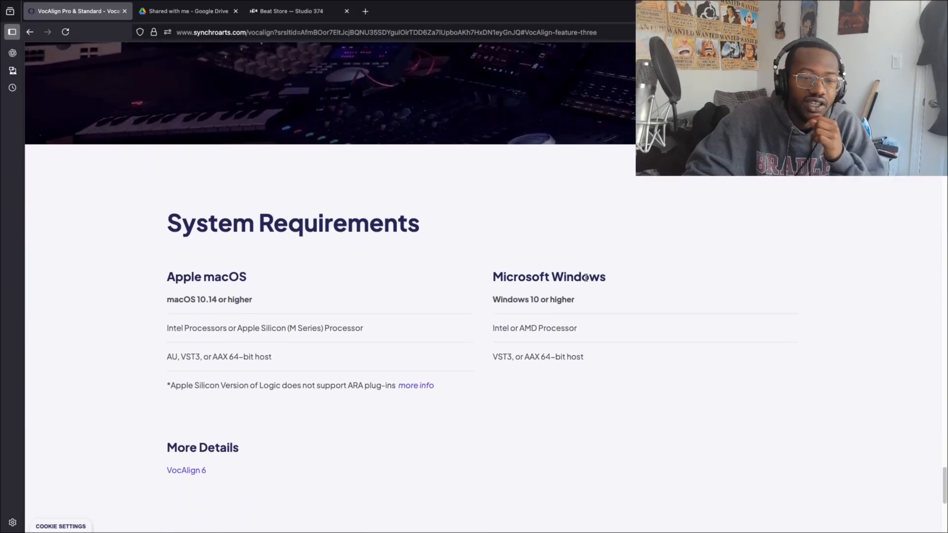
{"action": "scroll", "coordinate": [585, 278], "scroll_direction": "down", "scroll_amount": 2}
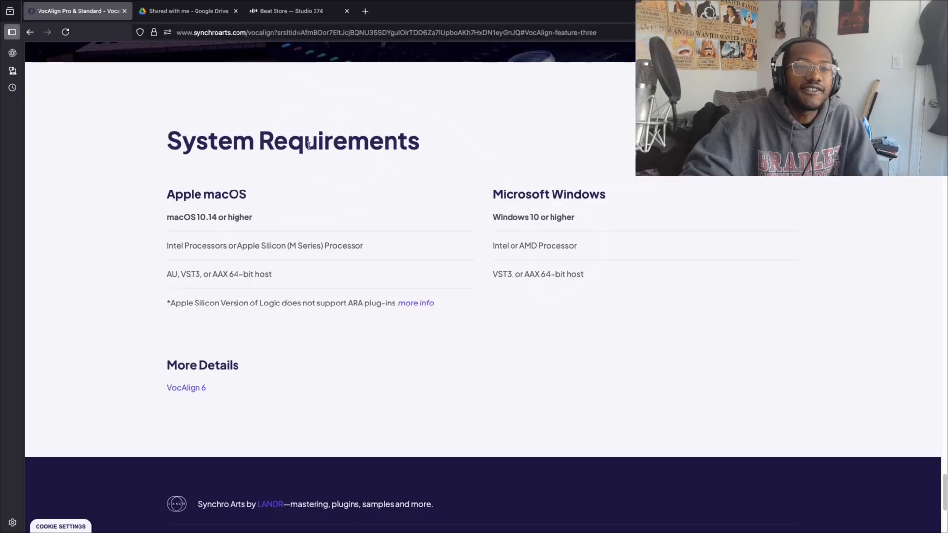
Switch to the Studio 374 site and look over the Beat Store listings, its welcome banner and the home page
{"action": "left_click", "coordinate": [291, 11]}
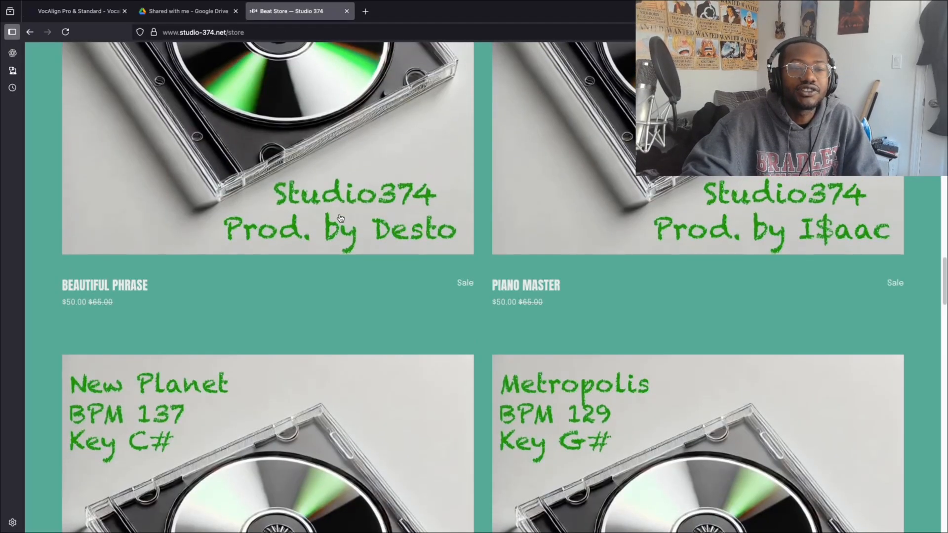
{"action": "scroll", "coordinate": [340, 218], "scroll_direction": "up", "scroll_amount": 15}
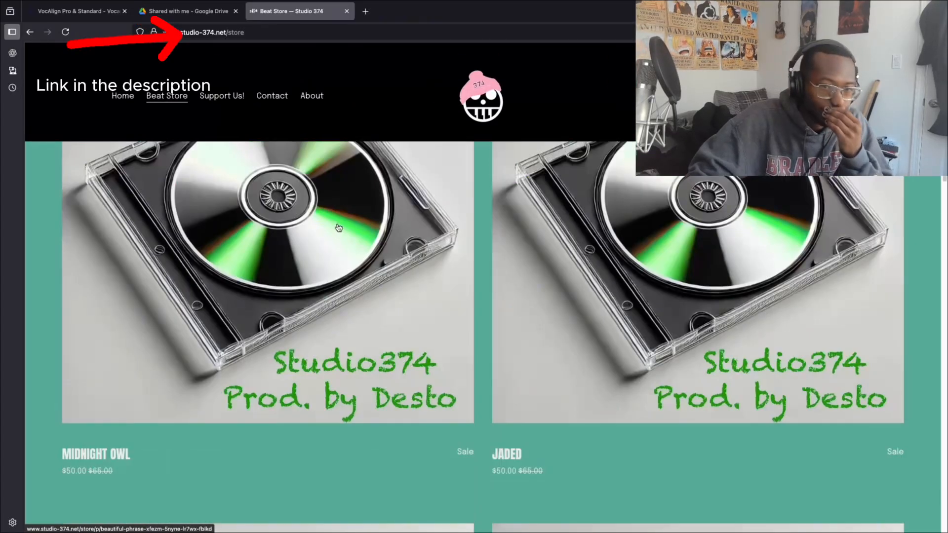
{"action": "scroll", "coordinate": [338, 227], "scroll_direction": "up", "scroll_amount": 10}
{"action": "scroll", "coordinate": [316, 274], "scroll_direction": "down", "scroll_amount": 2}
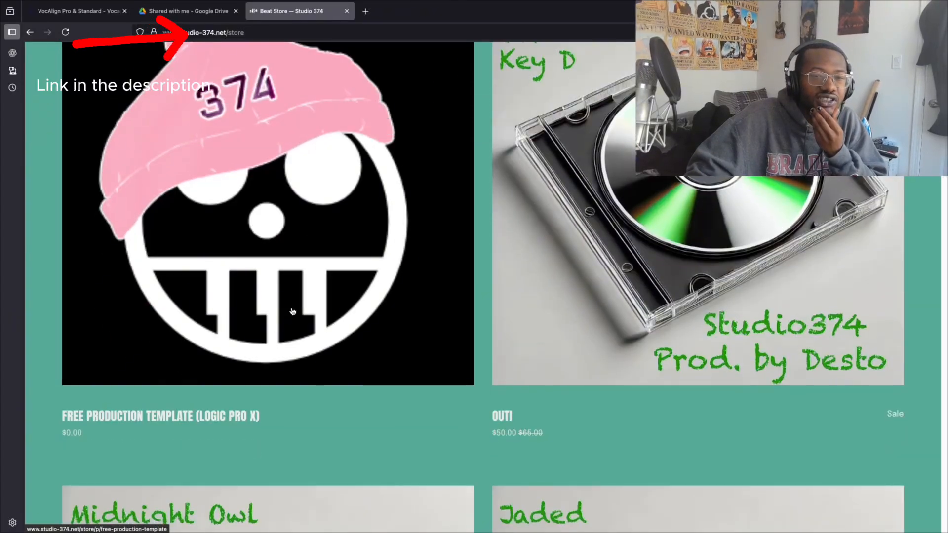
{"action": "scroll", "coordinate": [257, 345], "scroll_direction": "down", "scroll_amount": 1}
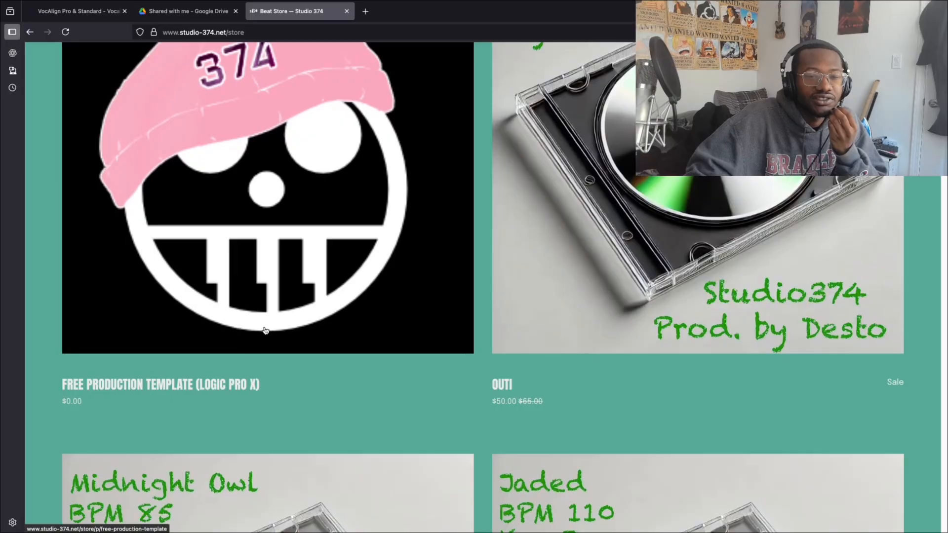
{"action": "scroll", "coordinate": [263, 332], "scroll_direction": "up", "scroll_amount": 4}
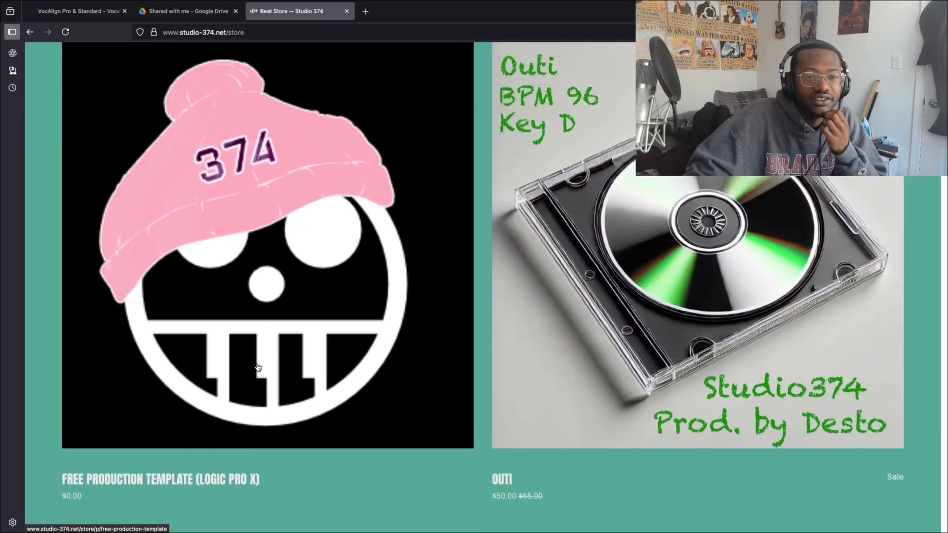
{"action": "scroll", "coordinate": [233, 424], "scroll_direction": "up", "scroll_amount": 10}
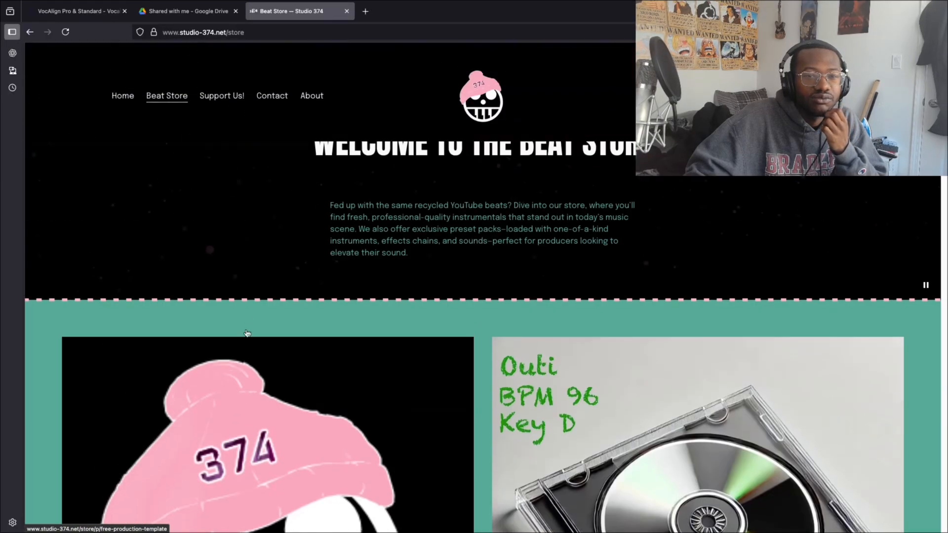
{"action": "left_click", "coordinate": [123, 96]}
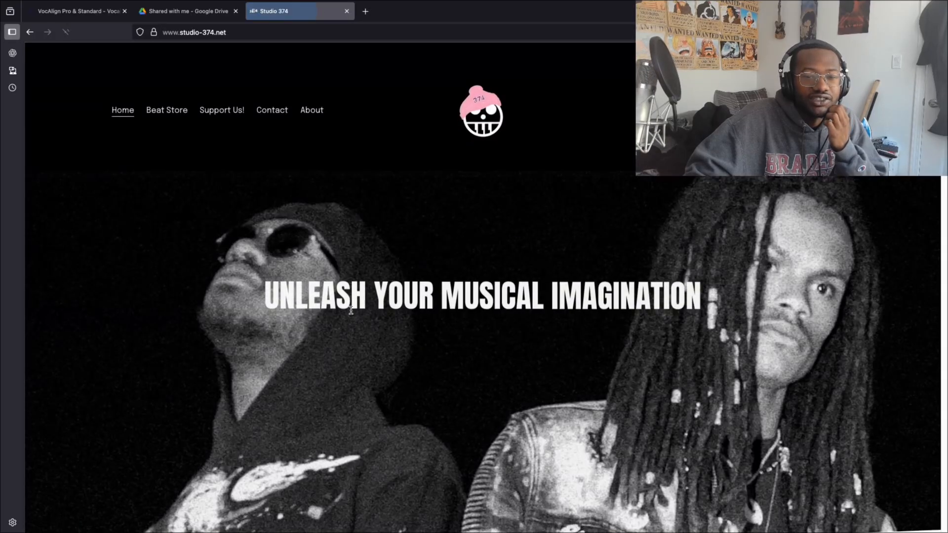
{"action": "scroll", "coordinate": [351, 318], "scroll_direction": "down", "scroll_amount": 7}
{"action": "scroll", "coordinate": [351, 318], "scroll_direction": "up", "scroll_amount": 7}
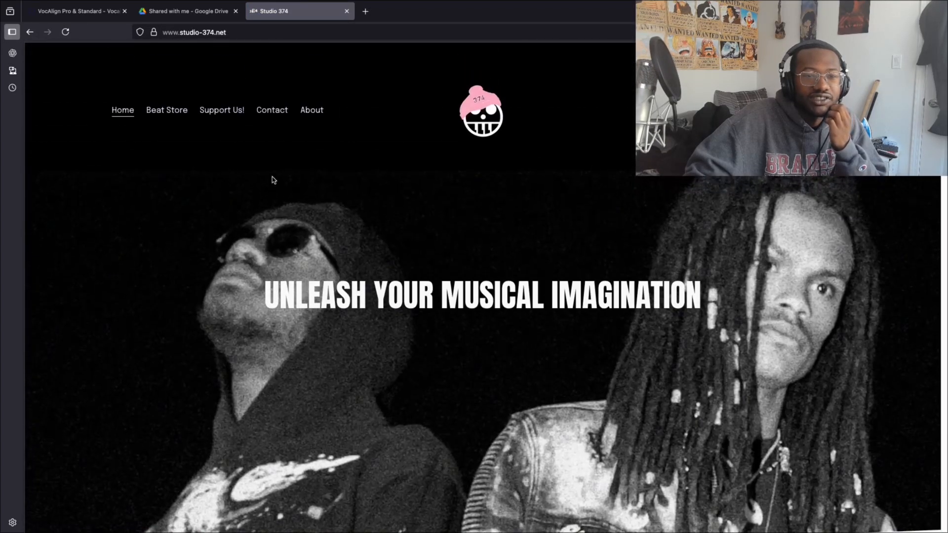
Return to the Beat Store, open the Free Production Template (Logic Pro X) product and add it to the cart
{"action": "left_click", "coordinate": [169, 114]}
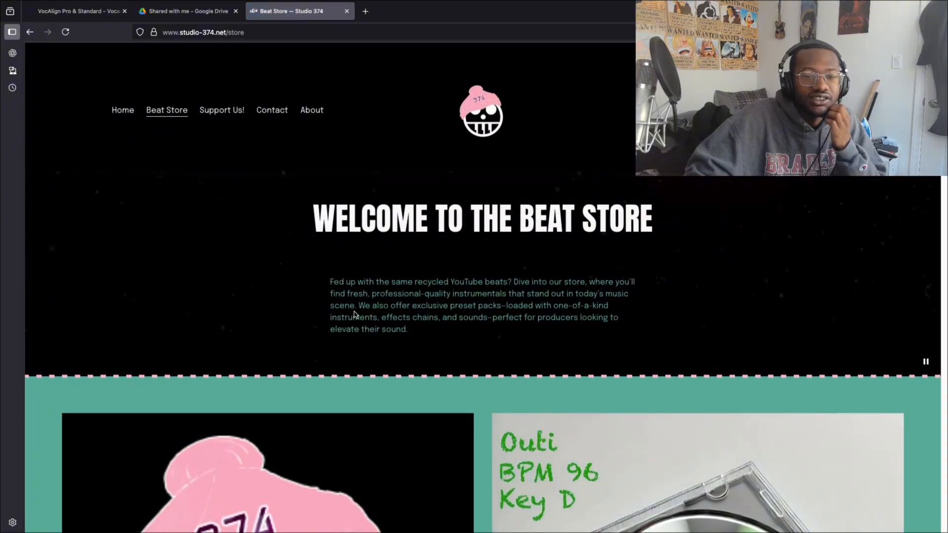
{"action": "scroll", "coordinate": [355, 315], "scroll_direction": "down", "scroll_amount": 3}
{"action": "scroll", "coordinate": [355, 314], "scroll_direction": "down", "scroll_amount": 2}
{"action": "scroll", "coordinate": [282, 387], "scroll_direction": "down", "scroll_amount": 2}
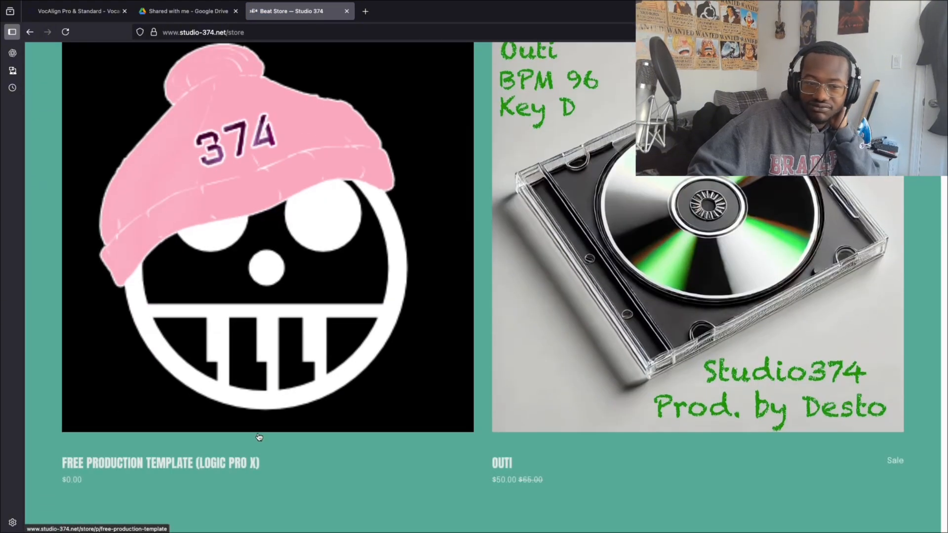
{"action": "left_click", "coordinate": [233, 470]}
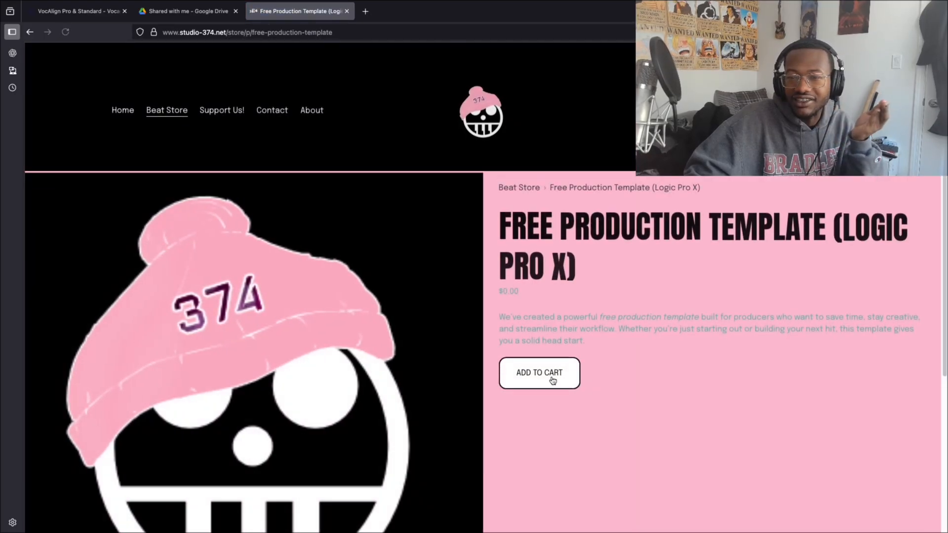
{"action": "left_click", "coordinate": [550, 380]}
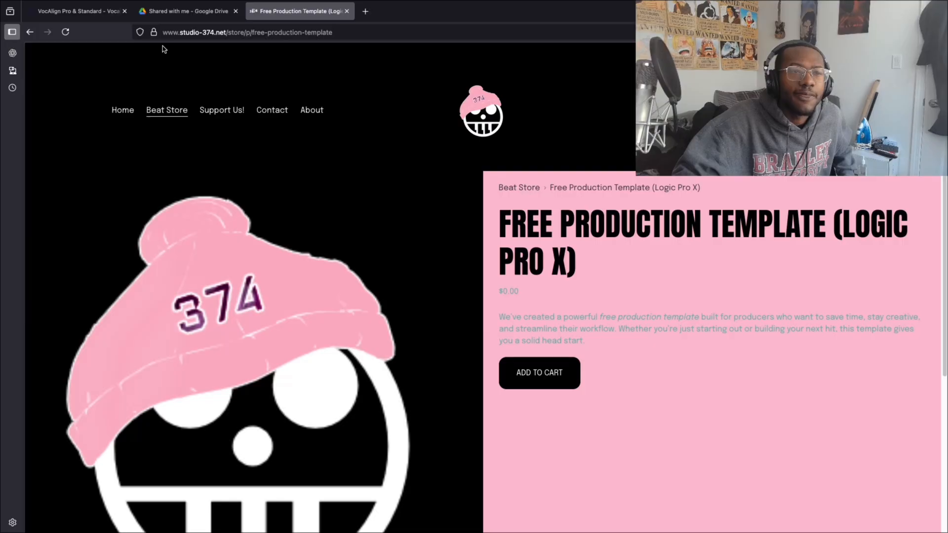
Switch to Logic Pro and browse the audio files up two folder levels and down into the folder of beats
{"action": "mouse_move", "coordinate": [44, 10]}
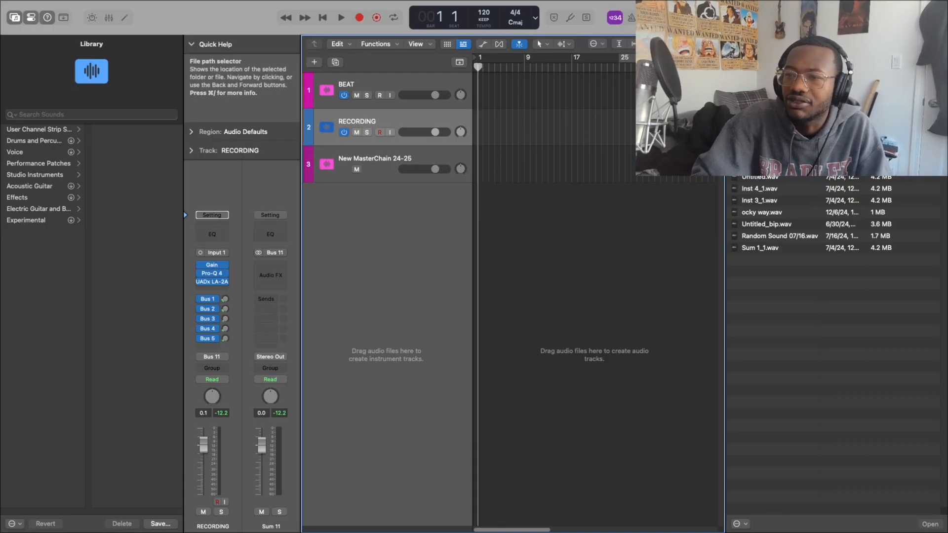
{"action": "left_click", "coordinate": [736, 62]}
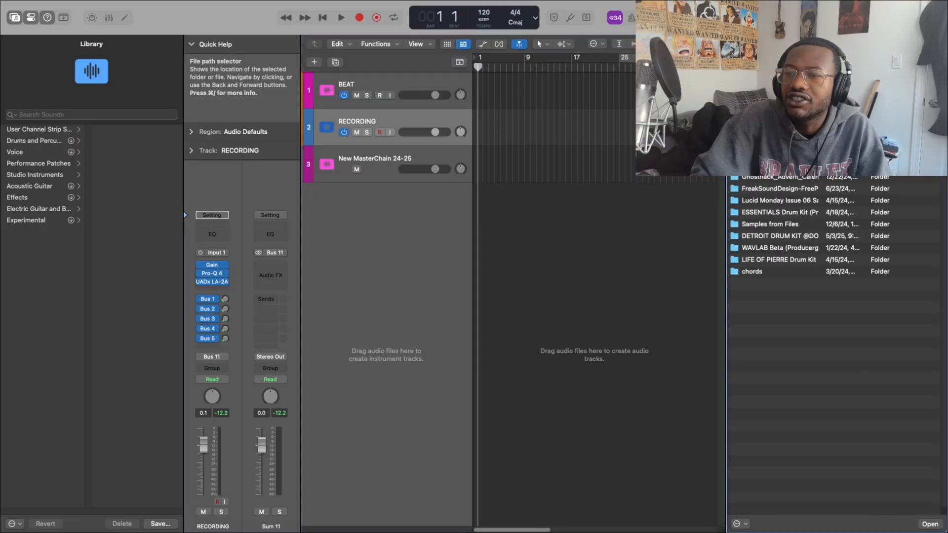
{"action": "left_click", "coordinate": [736, 62]}
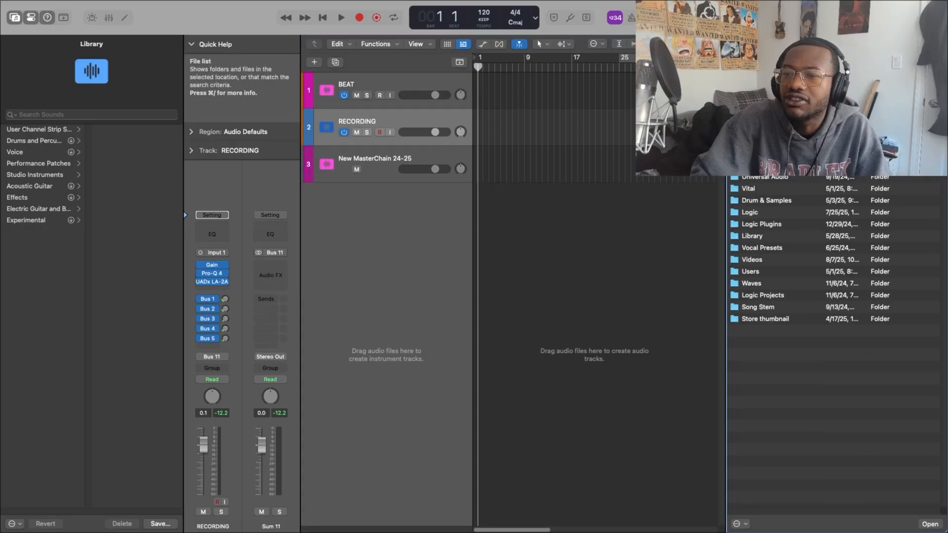
{"action": "double_click", "coordinate": [771, 143]}
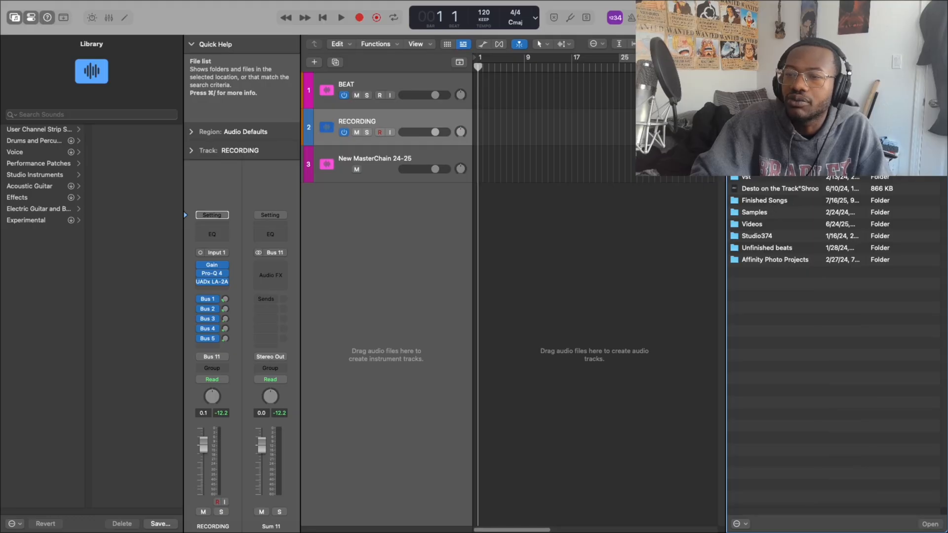
{"action": "double_click", "coordinate": [771, 143]}
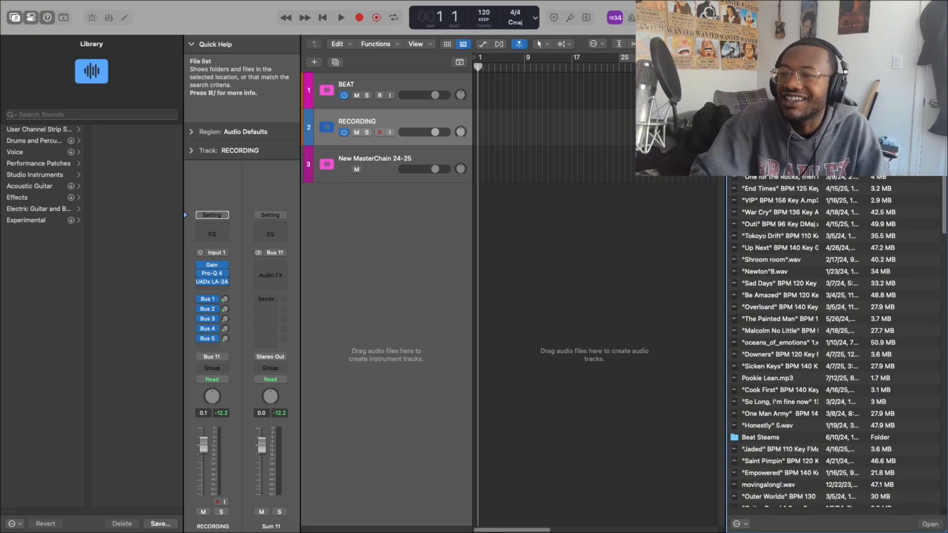
Preview "One for the Rocks, then lets Roll" BPM 120 Key F minor and place it on the BEAT track at bar 1
{"action": "left_click", "coordinate": [771, 143]}
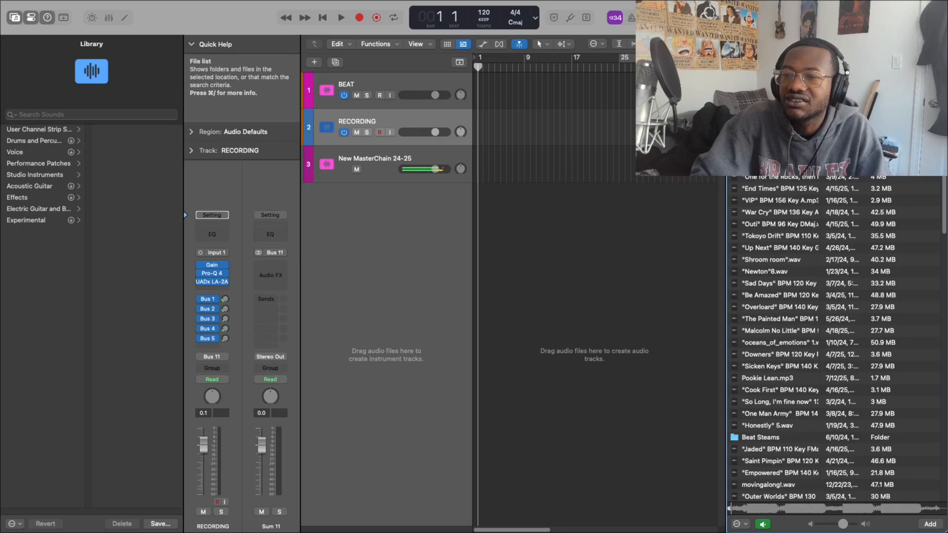
{"action": "left_click", "coordinate": [771, 143]}
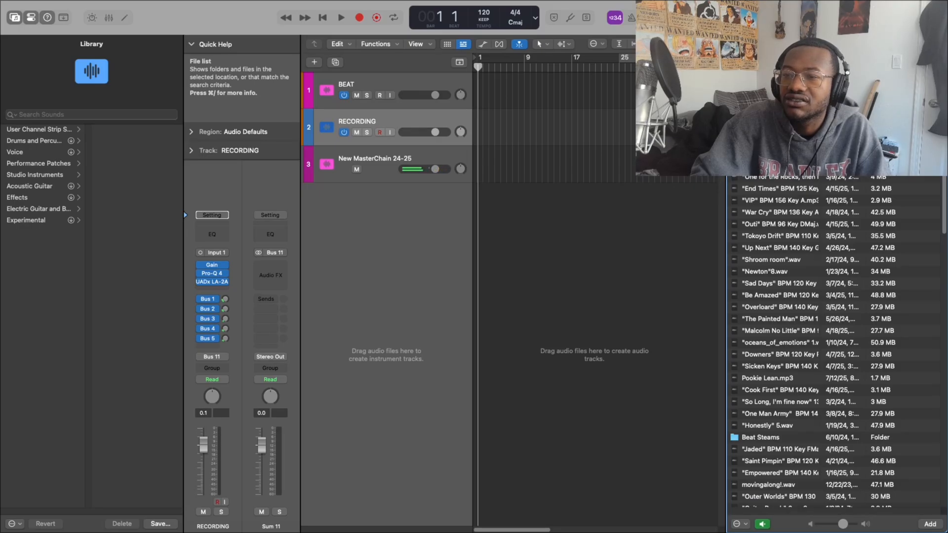
{"action": "left_click", "coordinate": [803, 178]}
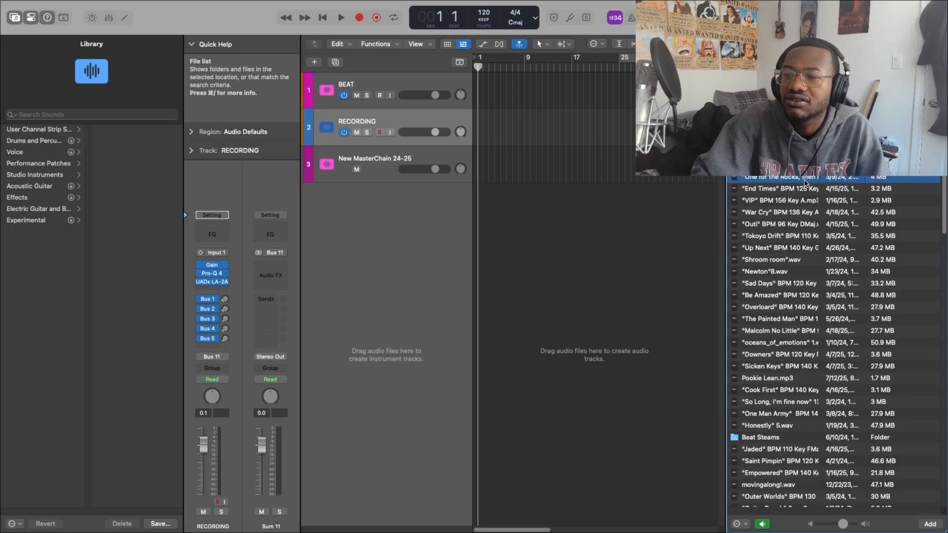
{"action": "left_click_drag", "start_coordinate": [805, 182], "coordinate": [479, 91]}
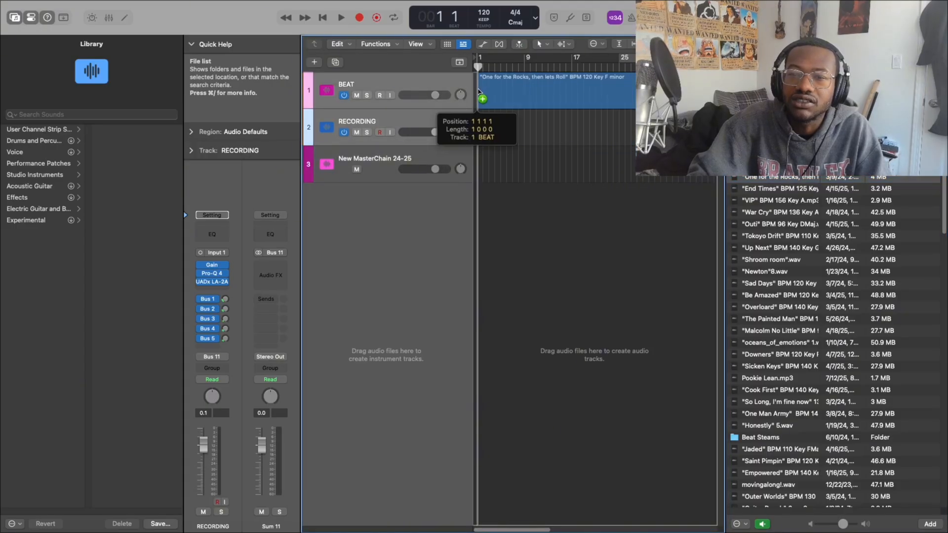
{"action": "left_click_drag", "start_coordinate": [478, 91], "coordinate": [479, 91]}
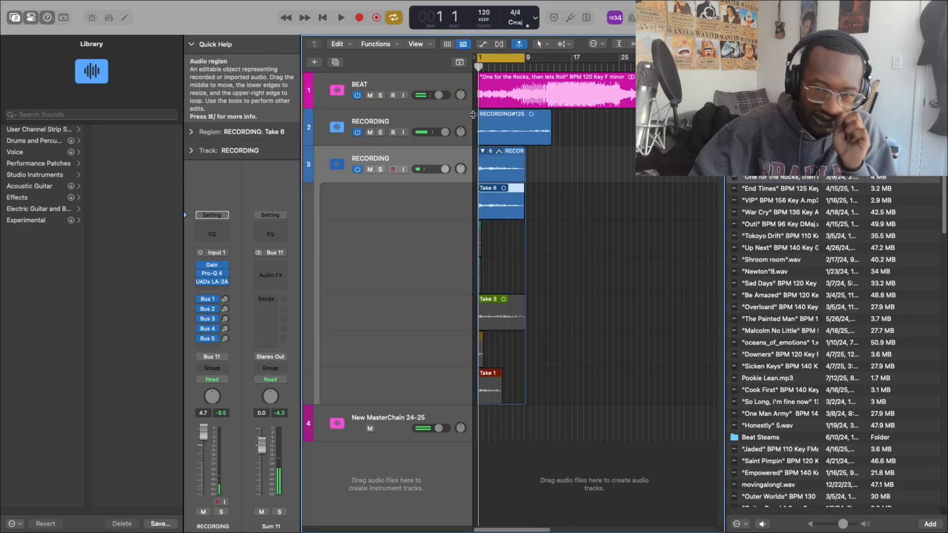
Unpack the take folder on track 3 to independent tracks and delete the regions on Audio 3 through Audio 6
{"action": "right_click", "coordinate": [480, 148]}
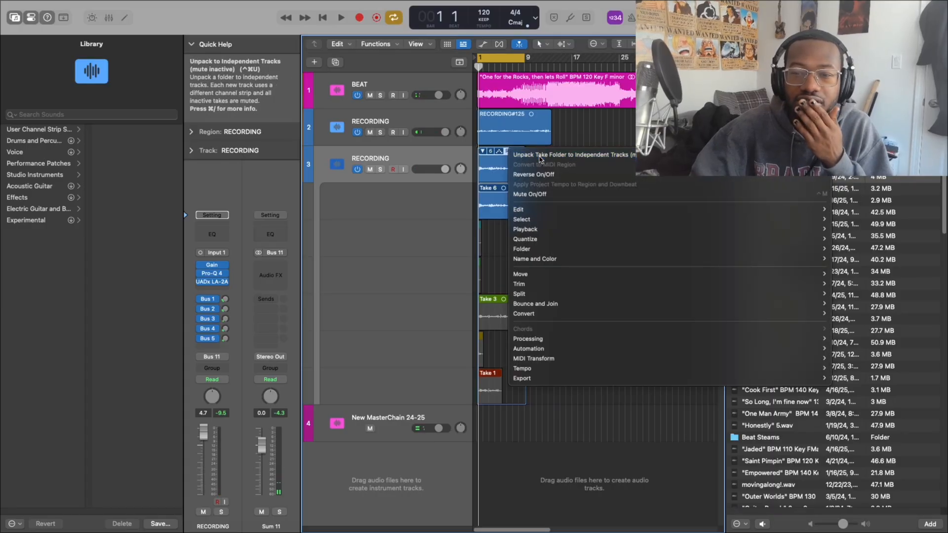
{"action": "left_click", "coordinate": [537, 168]}
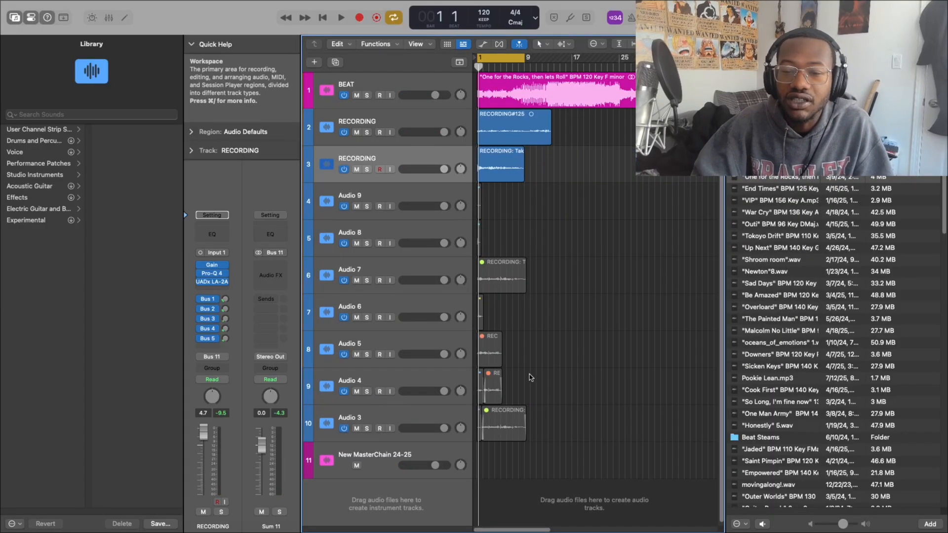
{"action": "left_click_drag", "start_coordinate": [549, 435], "coordinate": [472, 327]}
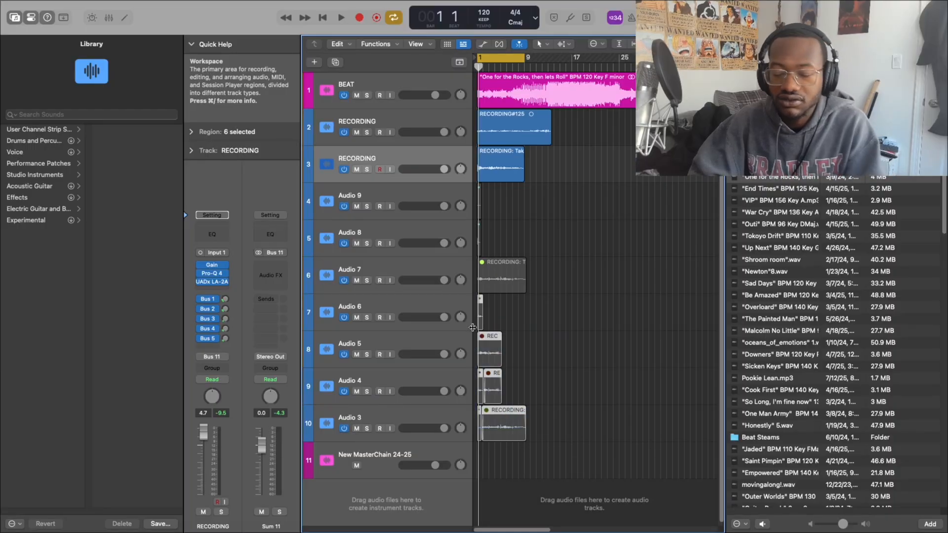
{"action": "key", "text": "Delete"}
{"action": "left_click", "coordinate": [556, 200]}
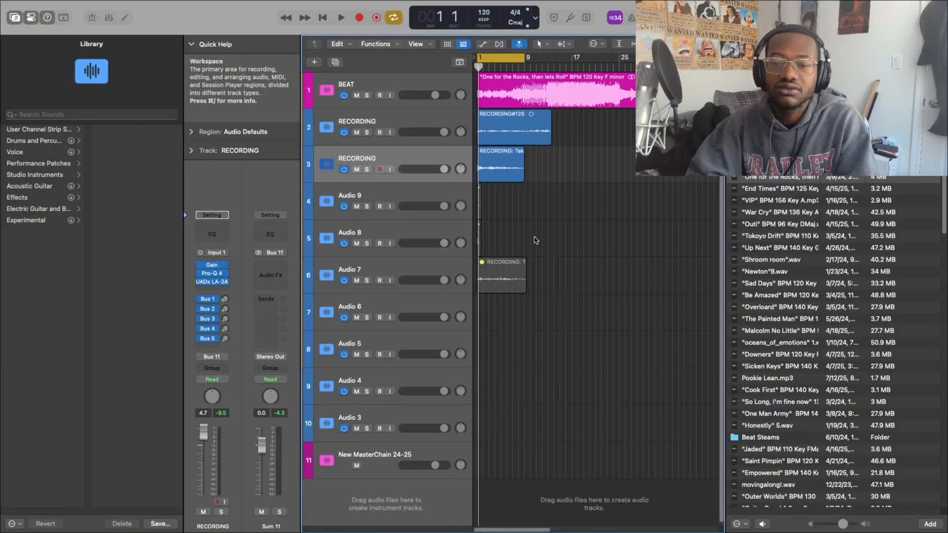
Delete the empty tracks Audio 3 through Audio 6
{"action": "left_click", "coordinate": [424, 301]}
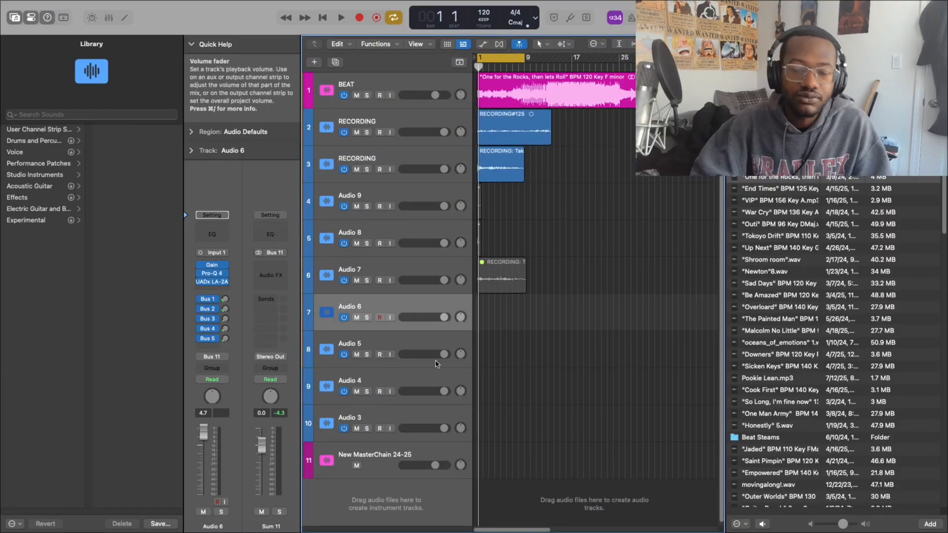
{"action": "left_click", "coordinate": [422, 417], "text": "shift"}
{"action": "key", "text": "super+BackSpace"}
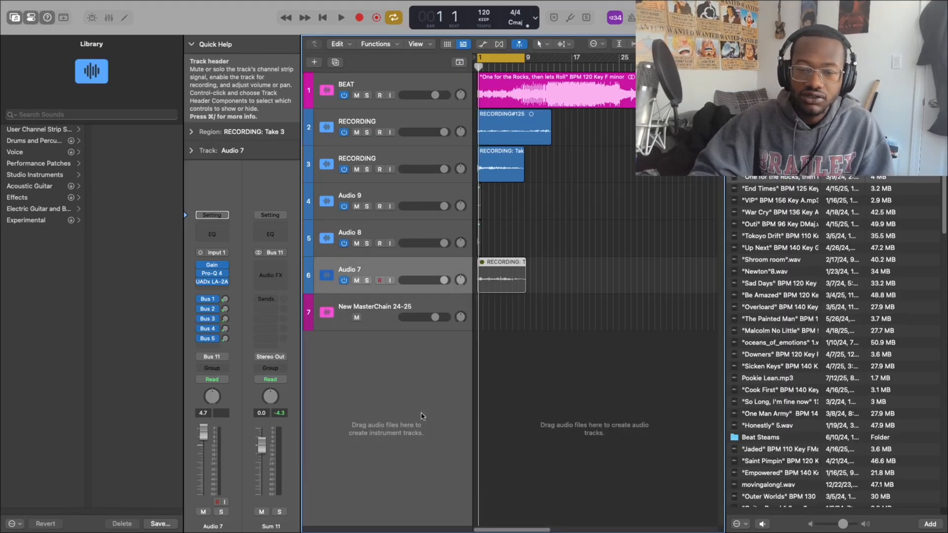
Delete the Take 4 region on Audio 8 together with its recorded audio file, and remove the Audio 8 track
{"action": "left_click", "coordinate": [424, 200]}
{"action": "left_click", "coordinate": [418, 231]}
{"action": "key", "text": "BackSpace"}
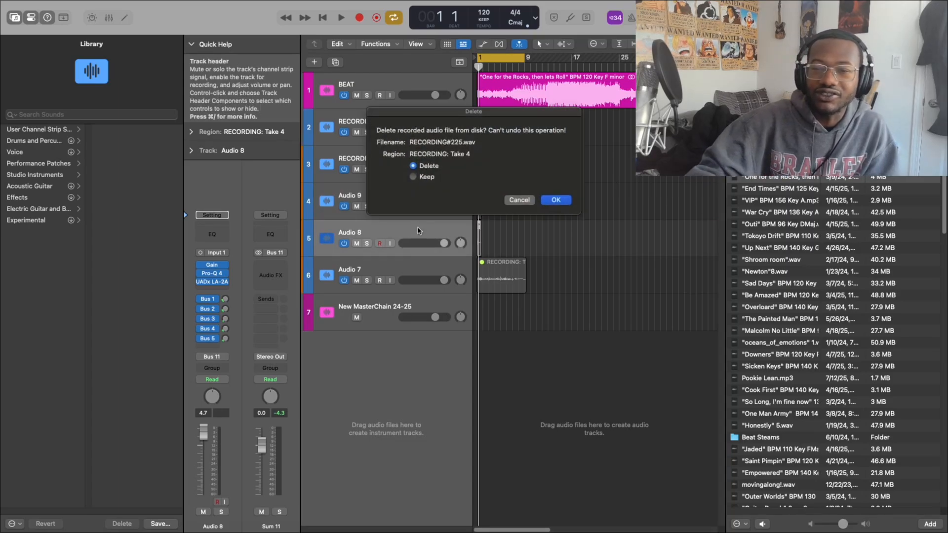
{"action": "left_click", "coordinate": [558, 202]}
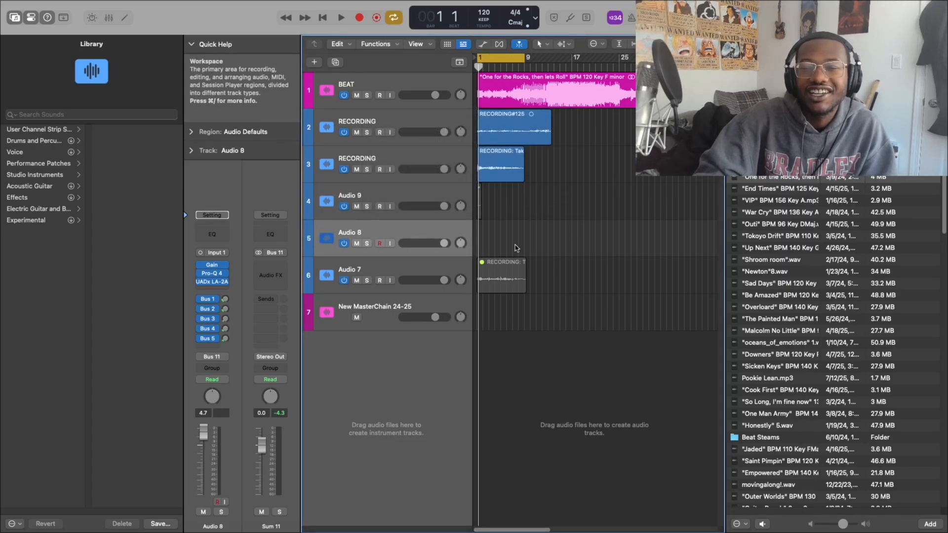
{"action": "key", "text": "super+BackSpace"}
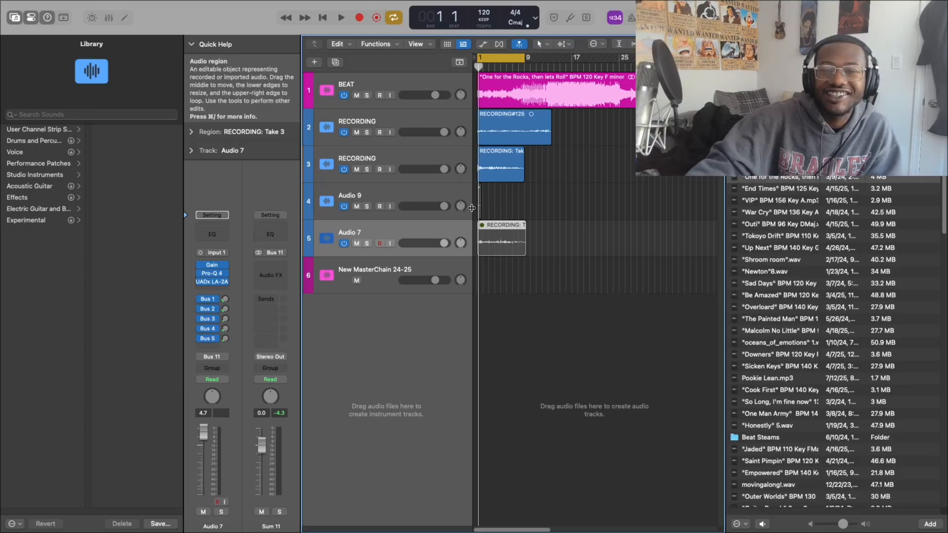
Delete the Take 5 region on Audio 9 together with its recorded audio file
{"action": "left_click", "coordinate": [461, 195]}
{"action": "key", "text": "BackSpace"}
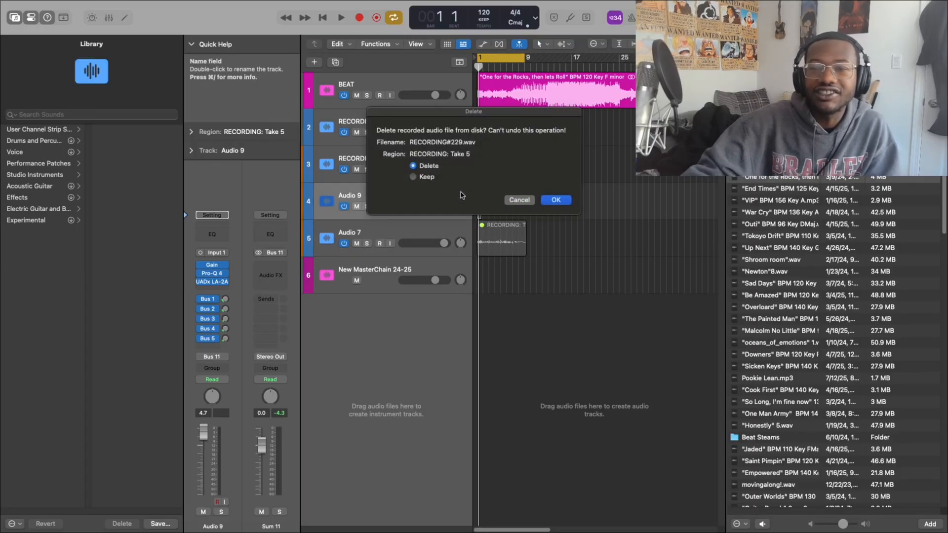
{"action": "left_click", "coordinate": [567, 200]}
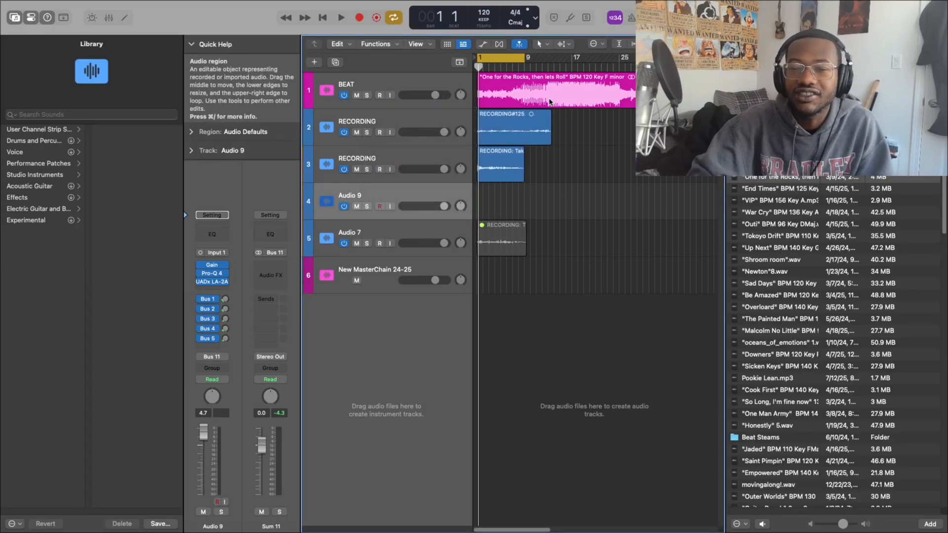
Unmute the Take 3 region on Audio 7 during playback and move the Audio 7 track above Audio 9
{"action": "key", "text": "space"}
{"action": "left_click", "coordinate": [498, 242]}
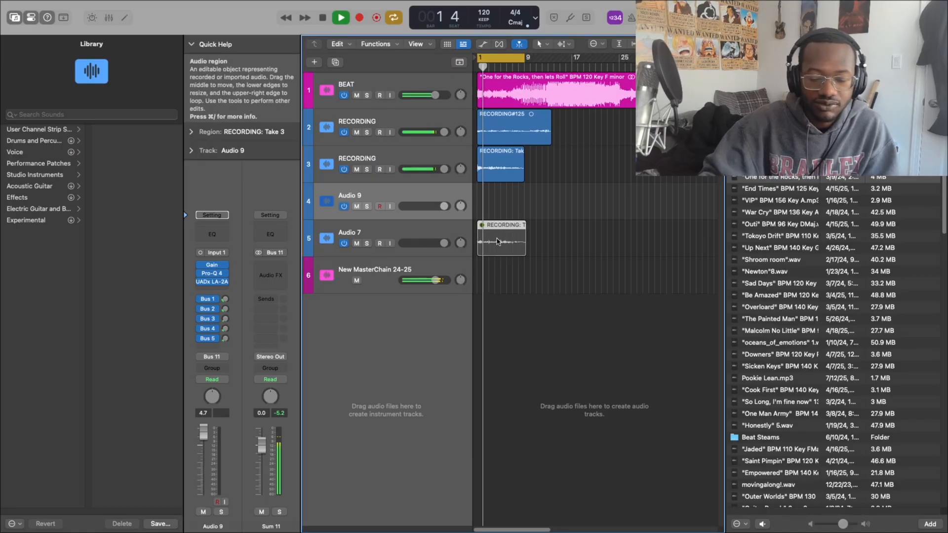
{"action": "key", "text": "m"}
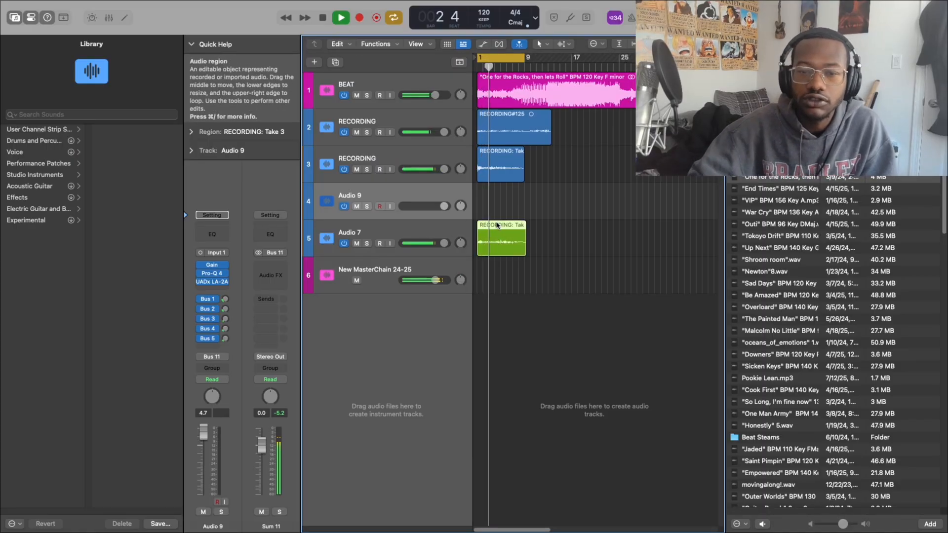
{"action": "left_click_drag", "start_coordinate": [434, 232], "coordinate": [437, 198]}
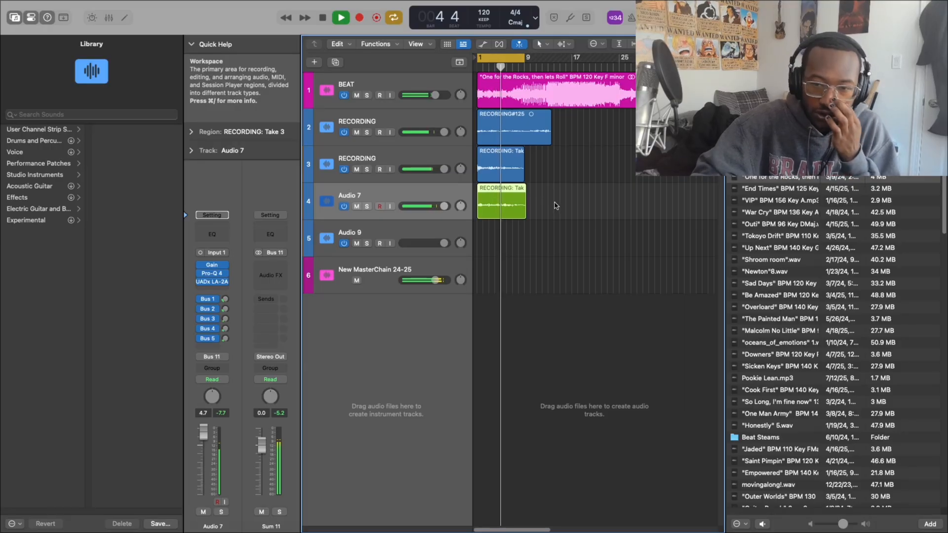
{"action": "key", "text": "space"}
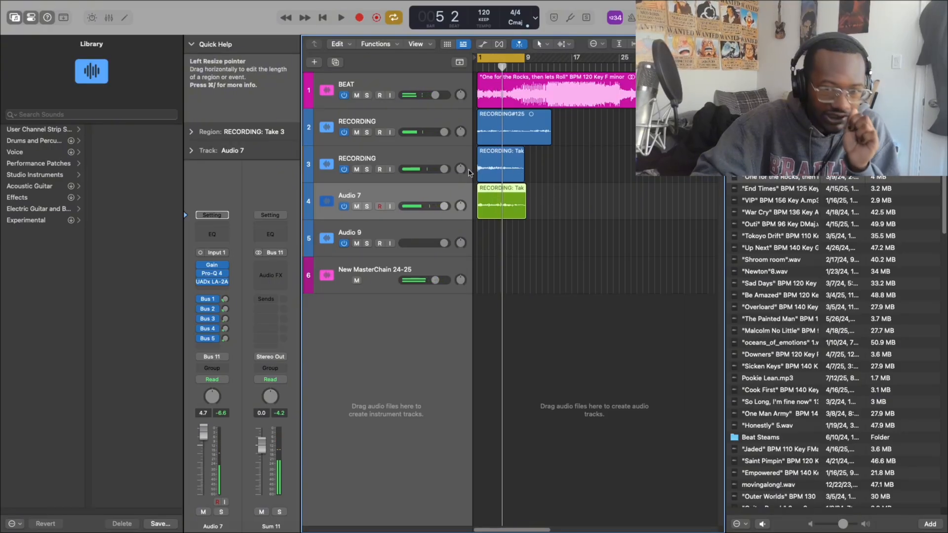
Insert a mono VocAlign 6 Pro AU (ARA) before Gain on track 2, RECORDING, and move its window clear of the upper tracks
{"action": "left_click", "coordinate": [395, 121]}
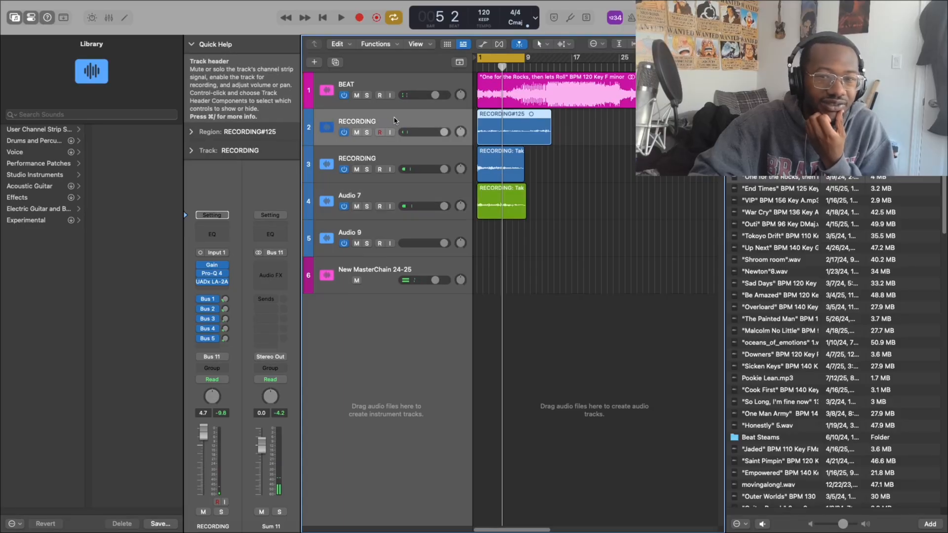
{"action": "left_click", "coordinate": [210, 264]}
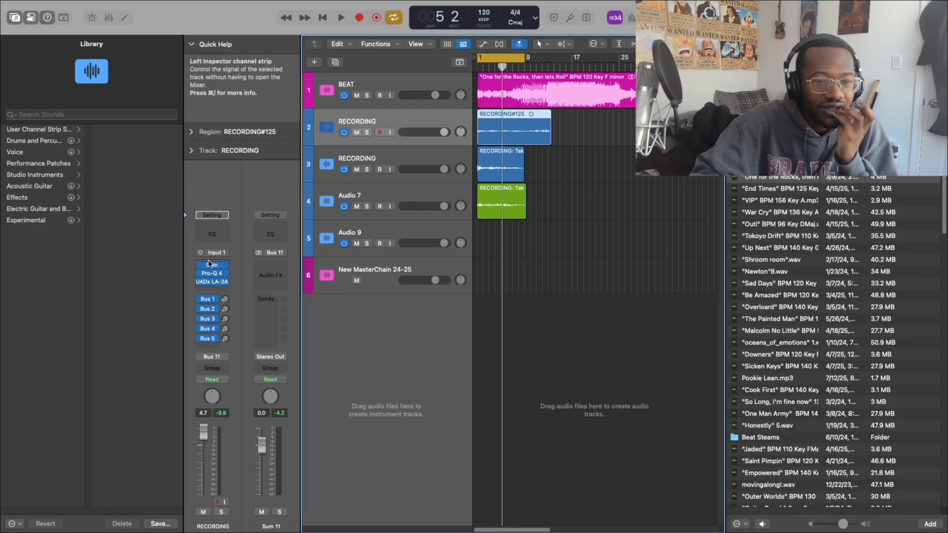
{"action": "left_click", "coordinate": [209, 264]}
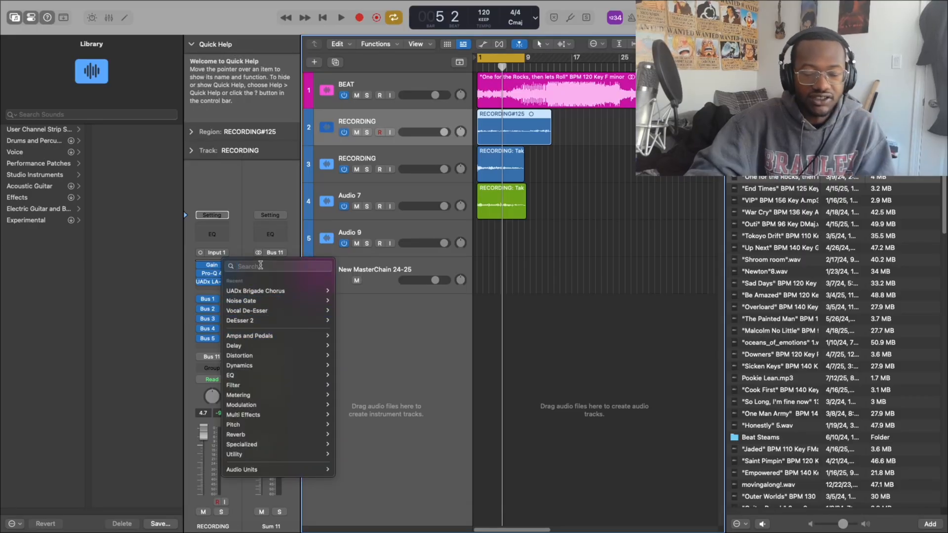
{"action": "mouse_move", "coordinate": [272, 472]}
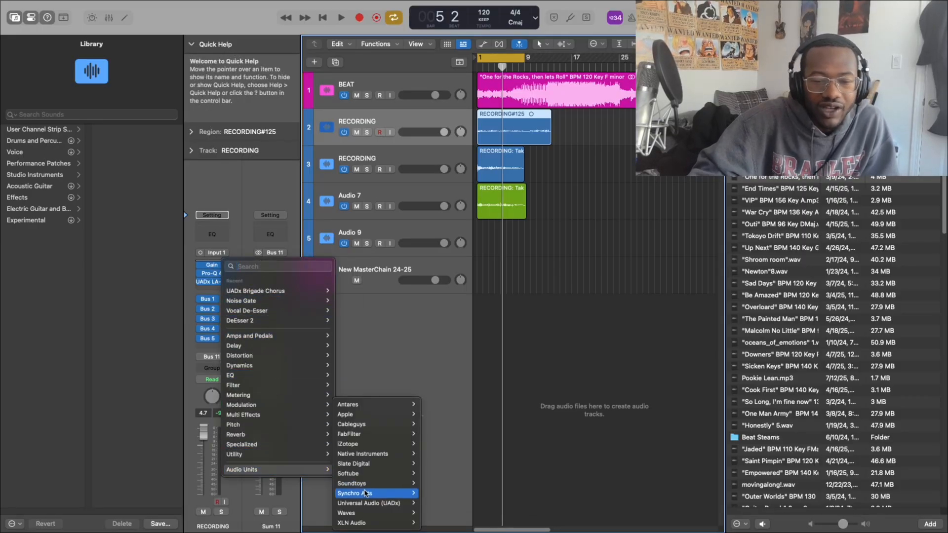
{"action": "mouse_move", "coordinate": [369, 495]}
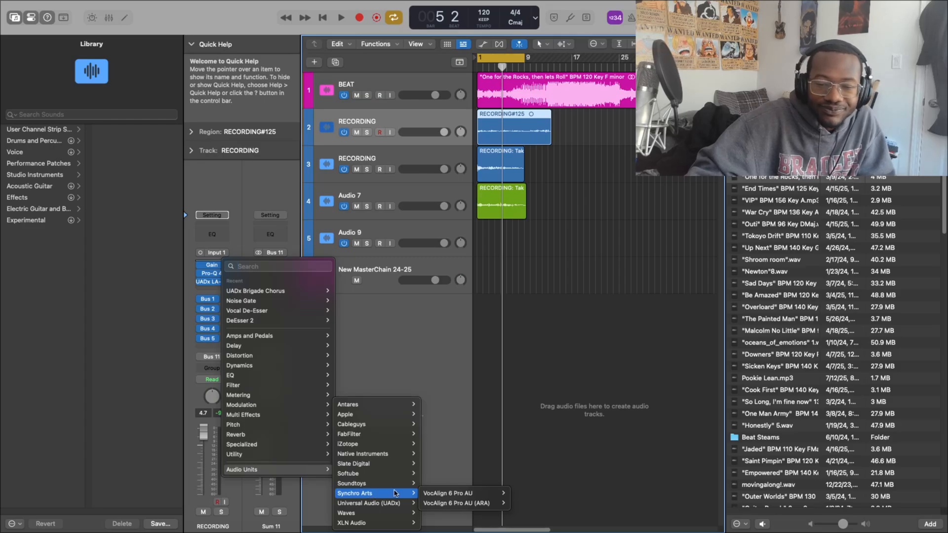
{"action": "mouse_move", "coordinate": [483, 502]}
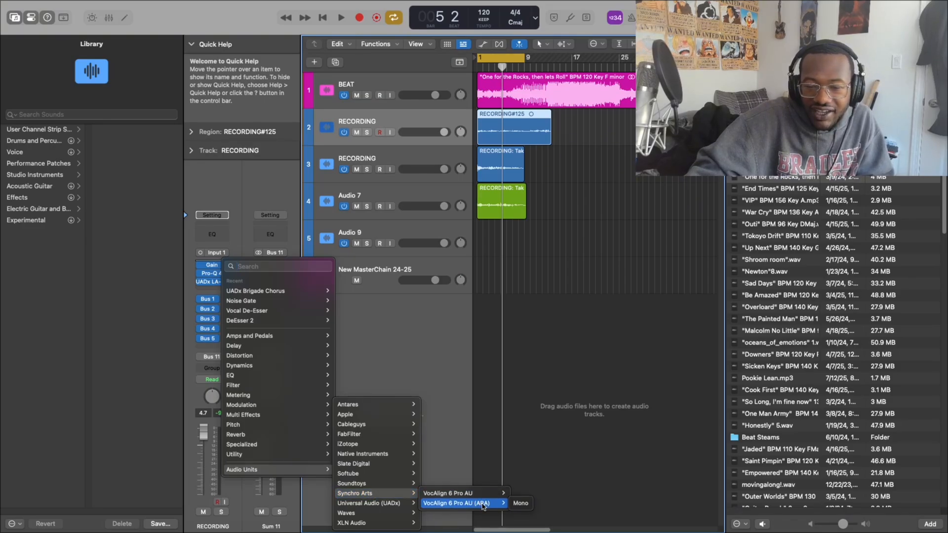
{"action": "left_click", "coordinate": [521, 503]}
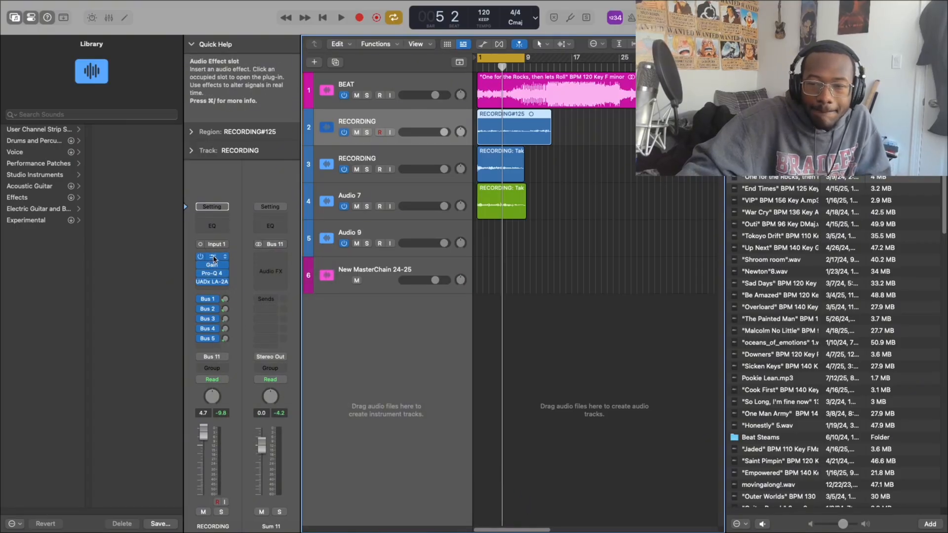
{"action": "left_click", "coordinate": [213, 259]}
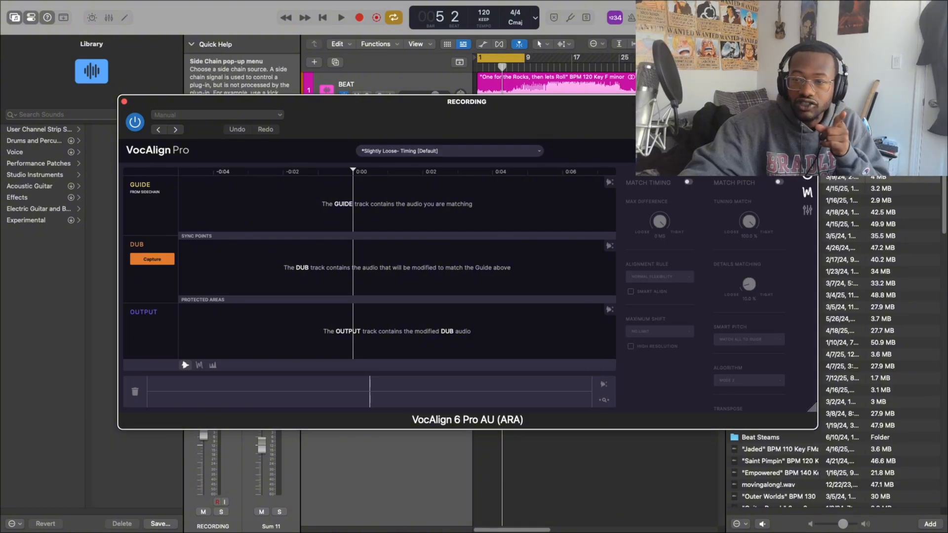
{"action": "left_click_drag", "start_coordinate": [785, 102], "coordinate": [813, 253]}
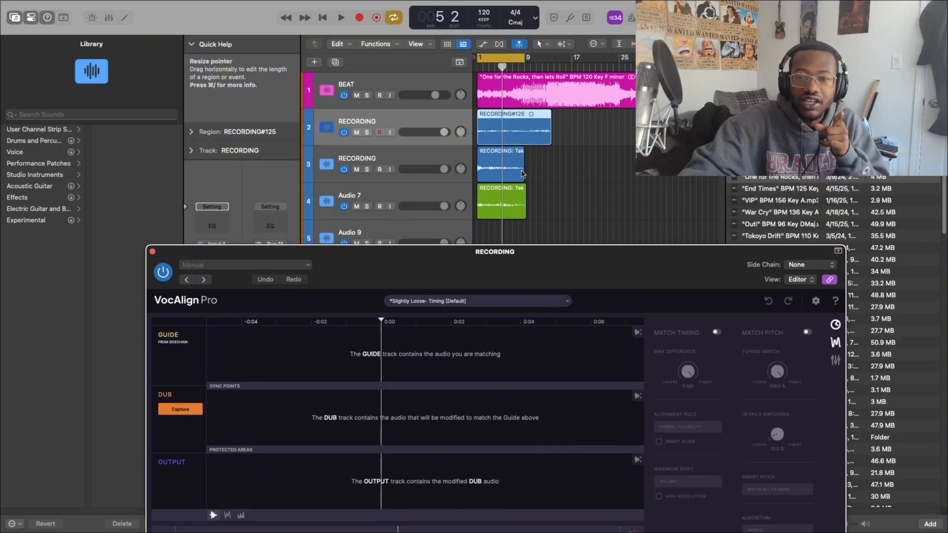
Rename track 3 as RECORDING 1 and the Audio 7 track as RECORDING 2
{"action": "double_click", "coordinate": [375, 160]}
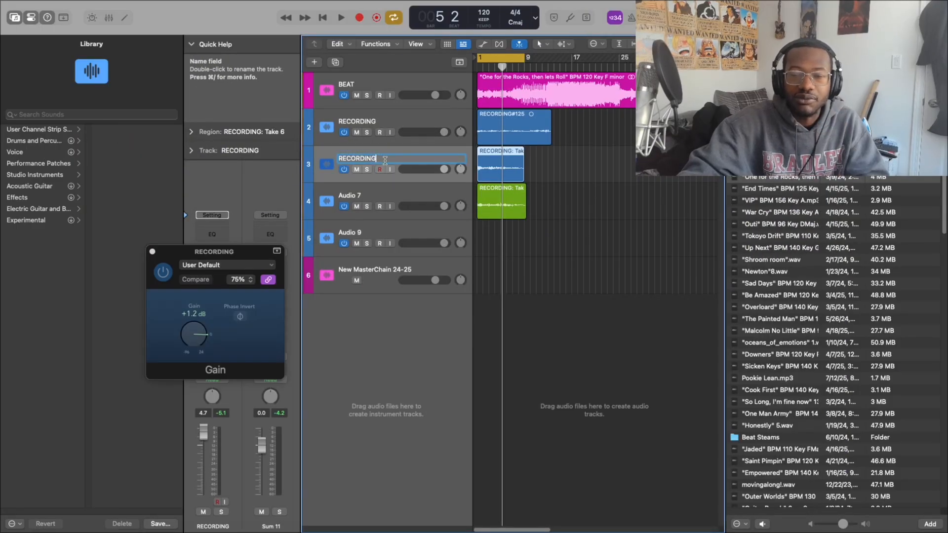
{"action": "type", "text": "1"}
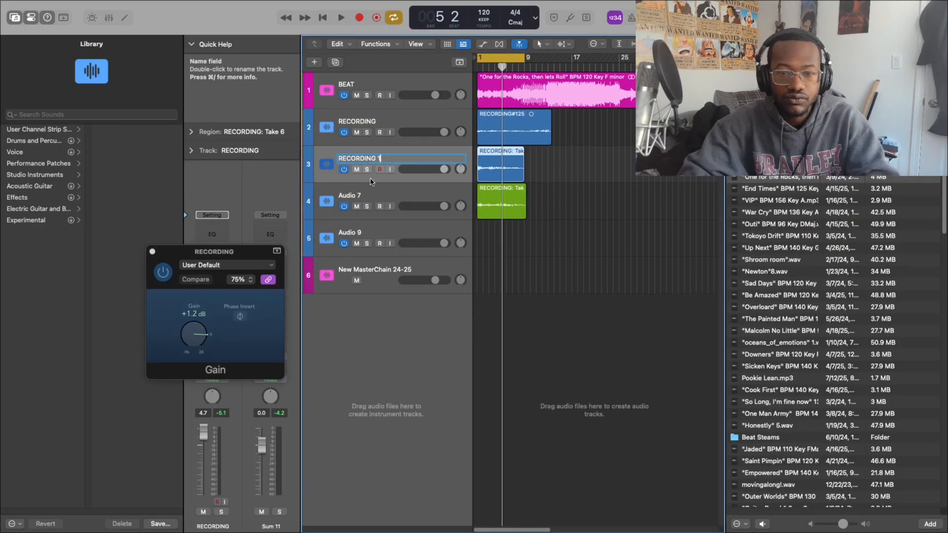
{"action": "double_click", "coordinate": [360, 194]}
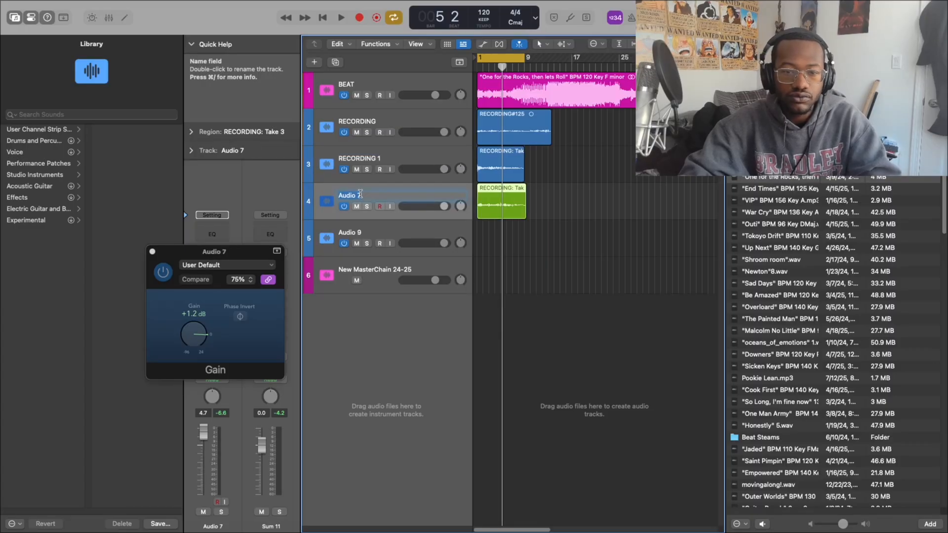
{"action": "type", "text": "Re"}
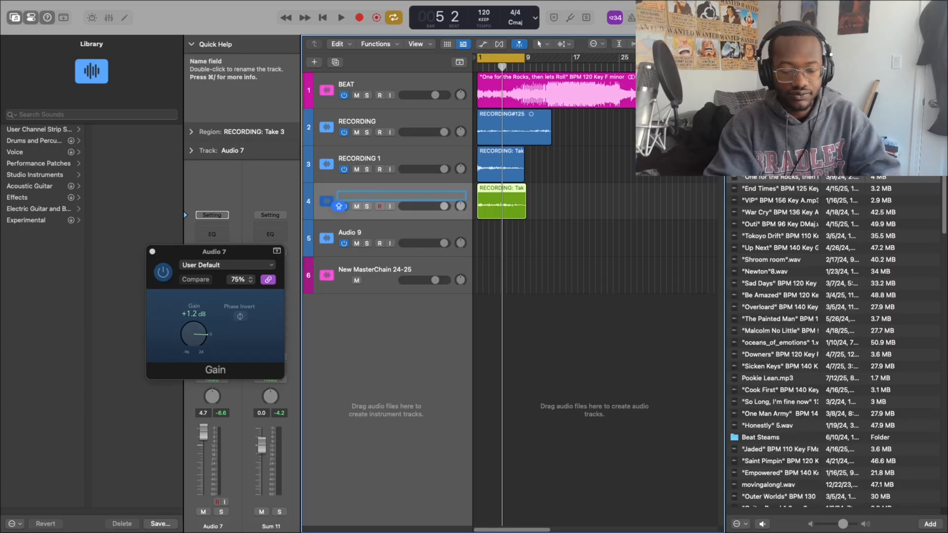
{"action": "type", "text": "RECODIN"}
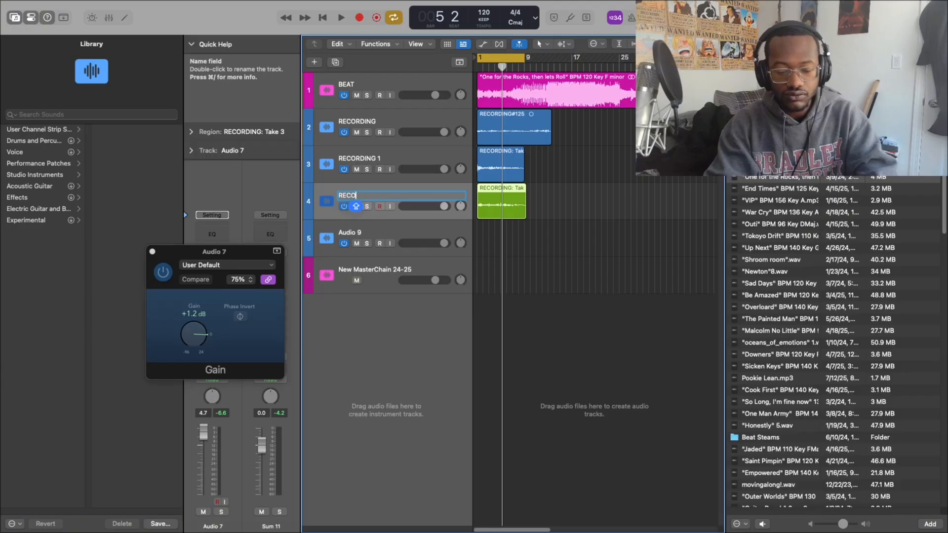
{"action": "key", "text": "BackSpace"}
{"action": "key", "text": "BackSpace"}
{"action": "key", "text": "BackSpace"}
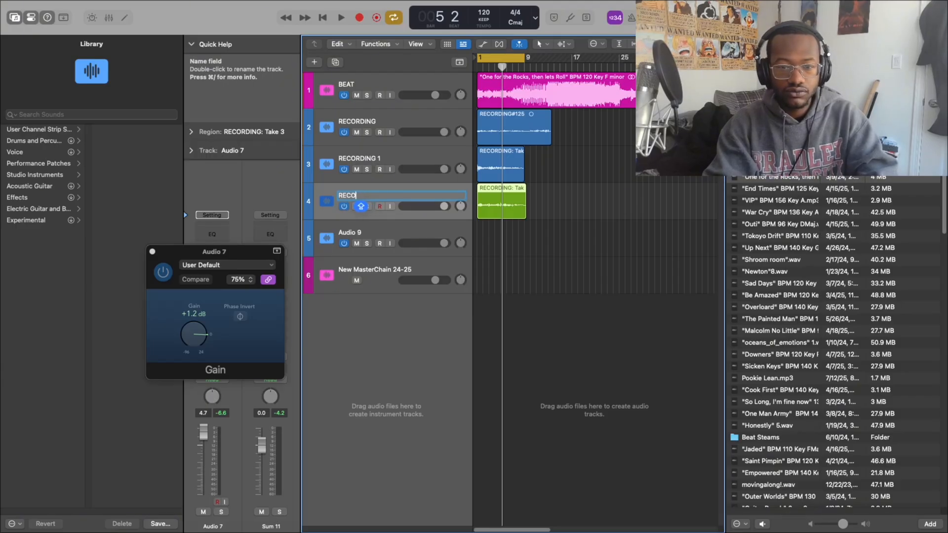
{"action": "type", "text": "RDING 2"}
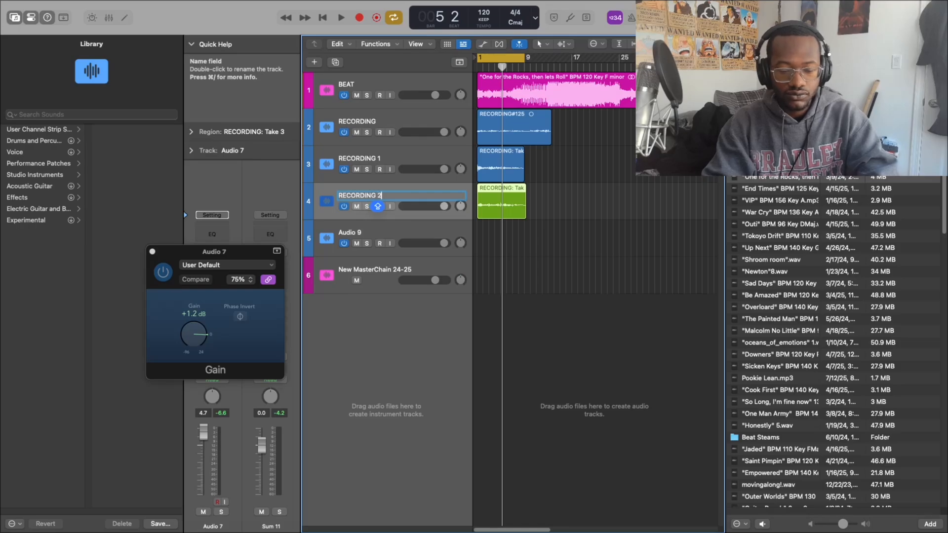
{"action": "key", "text": "Return"}
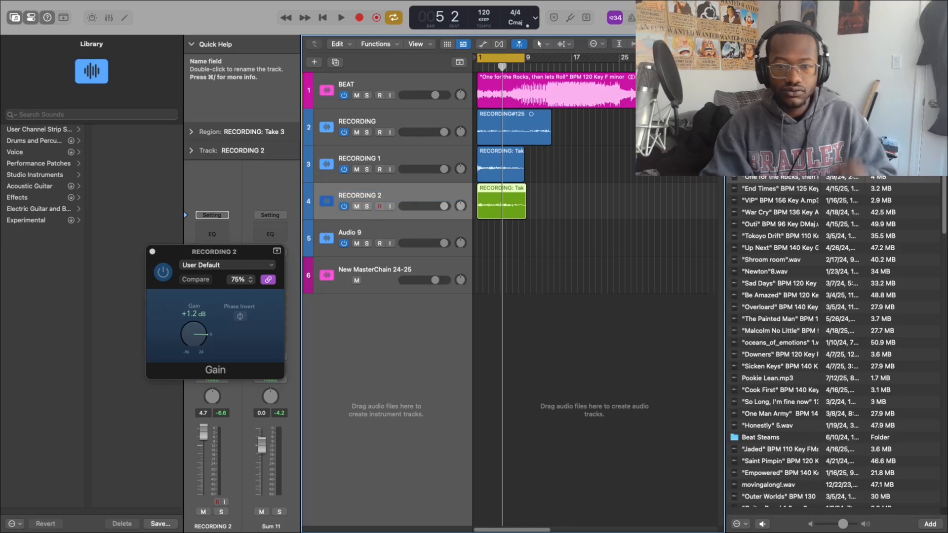
Close the lead RECORDING track's VocAlign window and insert VocAlign 6 Pro AU (ARA) before Gain on RECORDING 1
{"action": "left_click", "coordinate": [388, 131]}
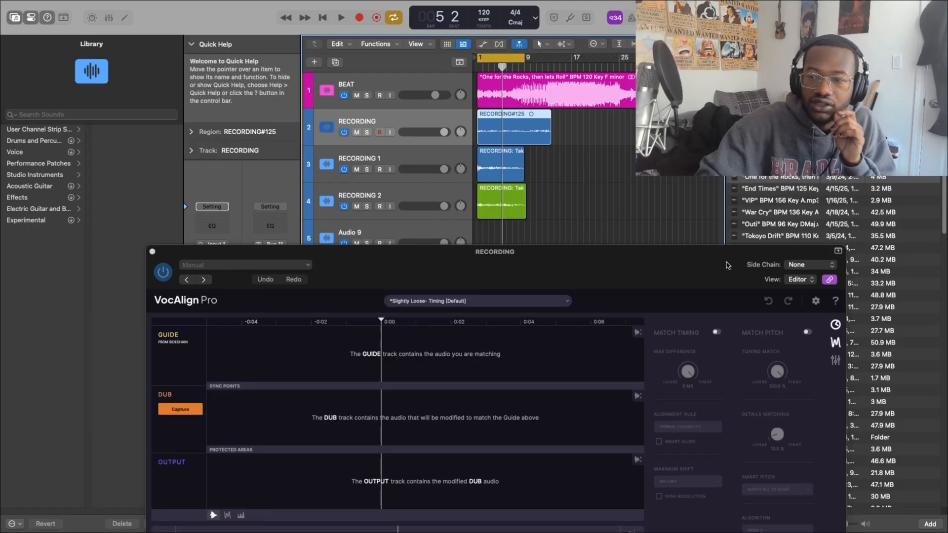
{"action": "left_click", "coordinate": [152, 252]}
{"action": "left_click", "coordinate": [422, 163]}
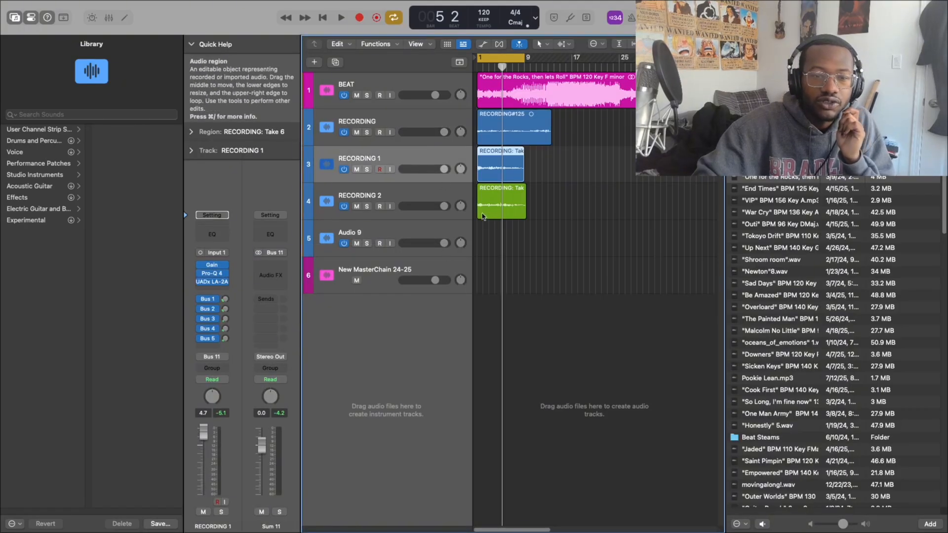
{"action": "left_click", "coordinate": [208, 264]}
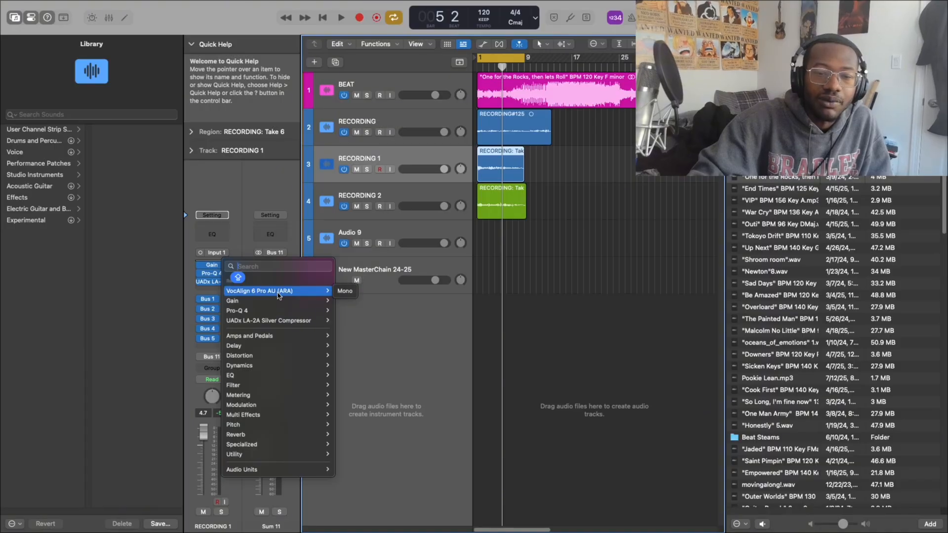
{"action": "left_click", "coordinate": [278, 292]}
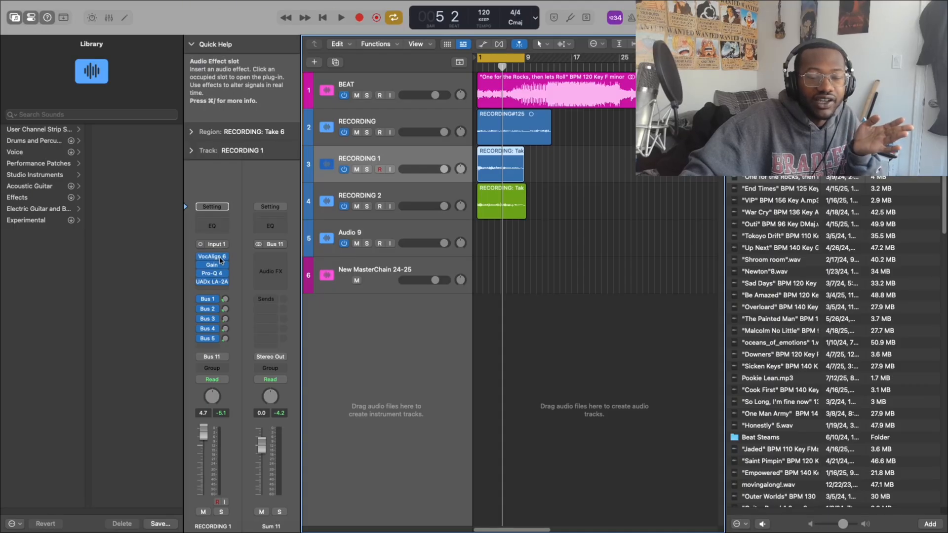
{"action": "left_click", "coordinate": [212, 285]}
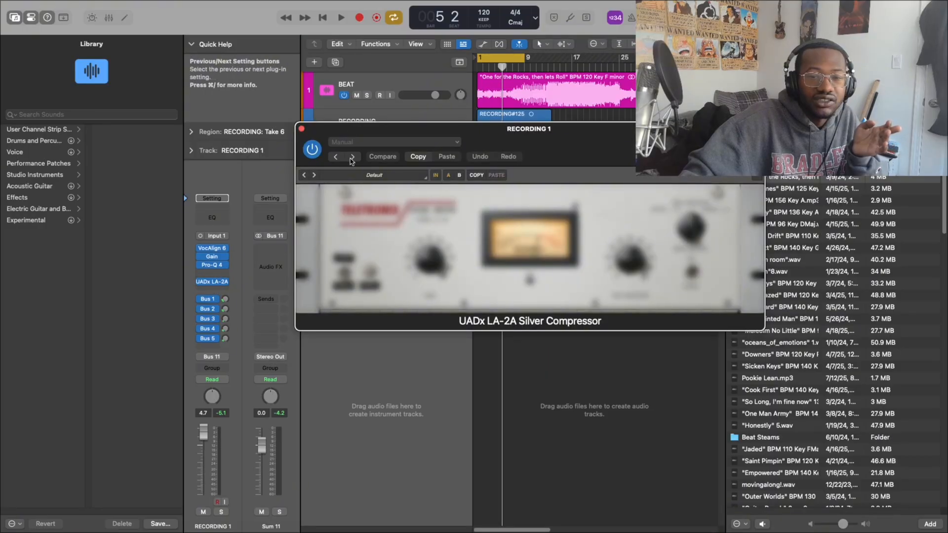
{"action": "left_click", "coordinate": [302, 129]}
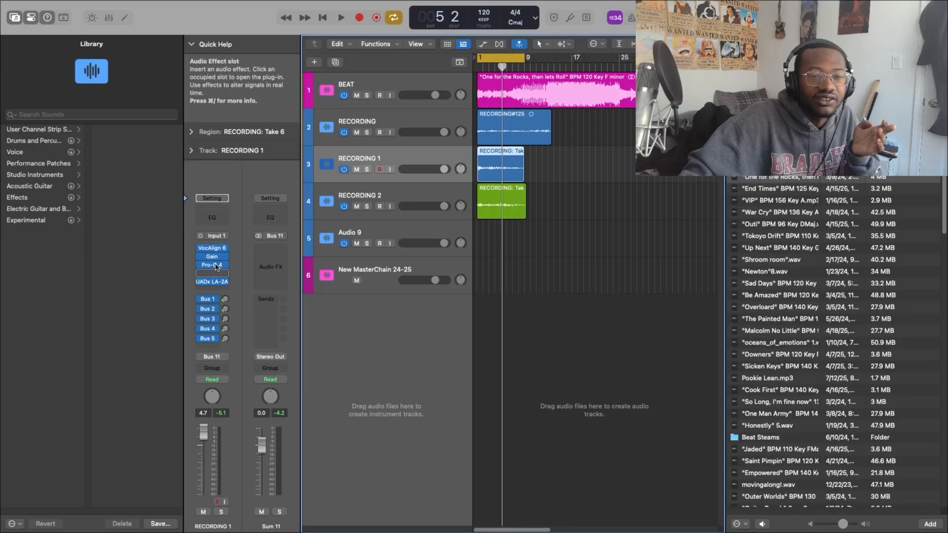
{"action": "left_click", "coordinate": [214, 280]}
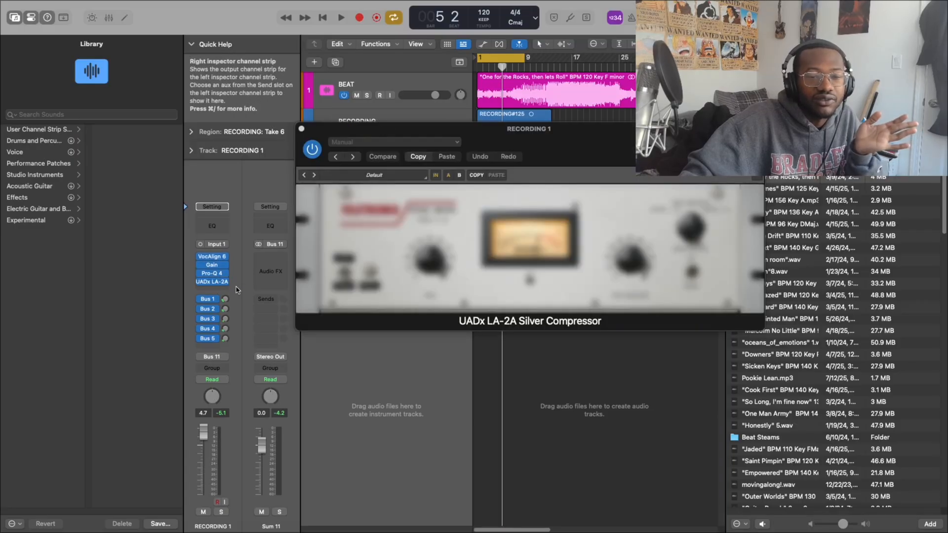
Open VocAlign on RECORDING 1 and set its side chain source to RECORDING (Audio 25)
{"action": "left_click", "coordinate": [215, 257]}
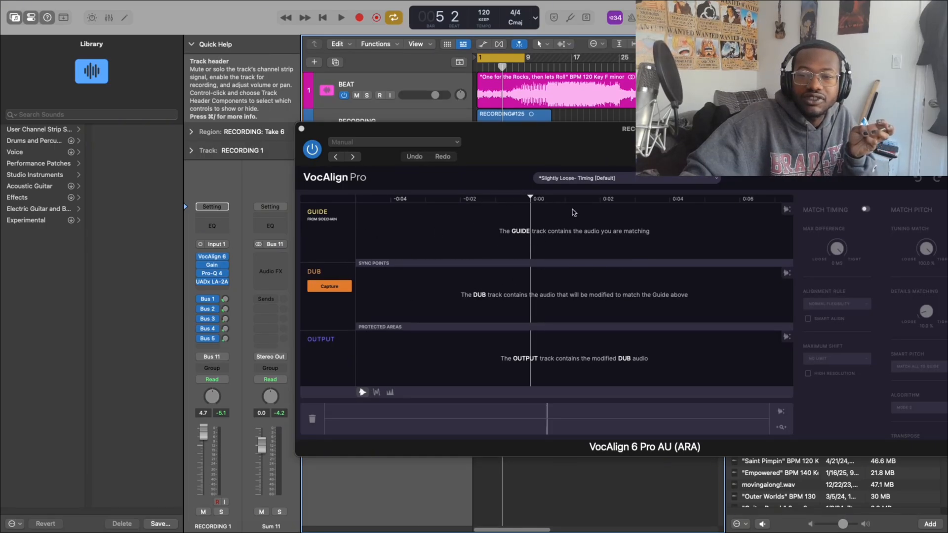
{"action": "left_click_drag", "start_coordinate": [811, 130], "coordinate": [666, 137]}
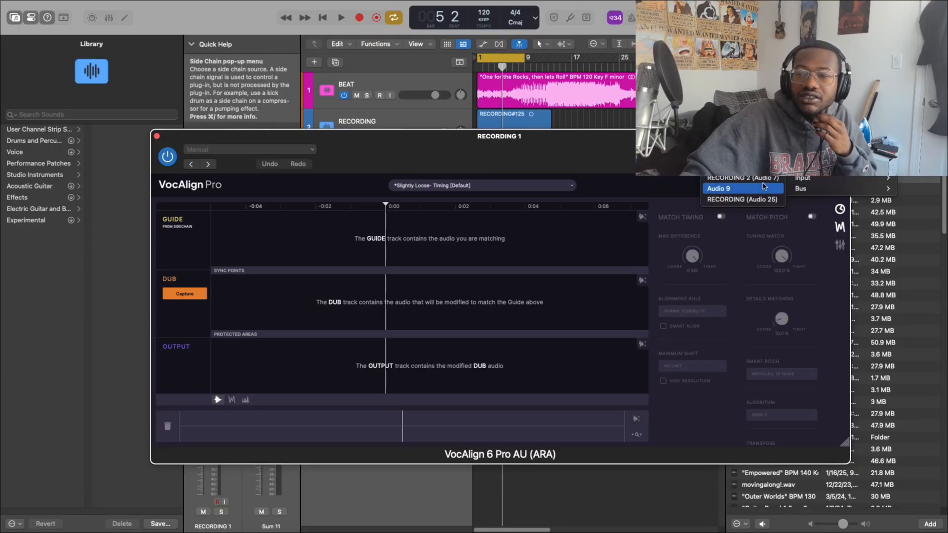
{"action": "left_click", "coordinate": [761, 200]}
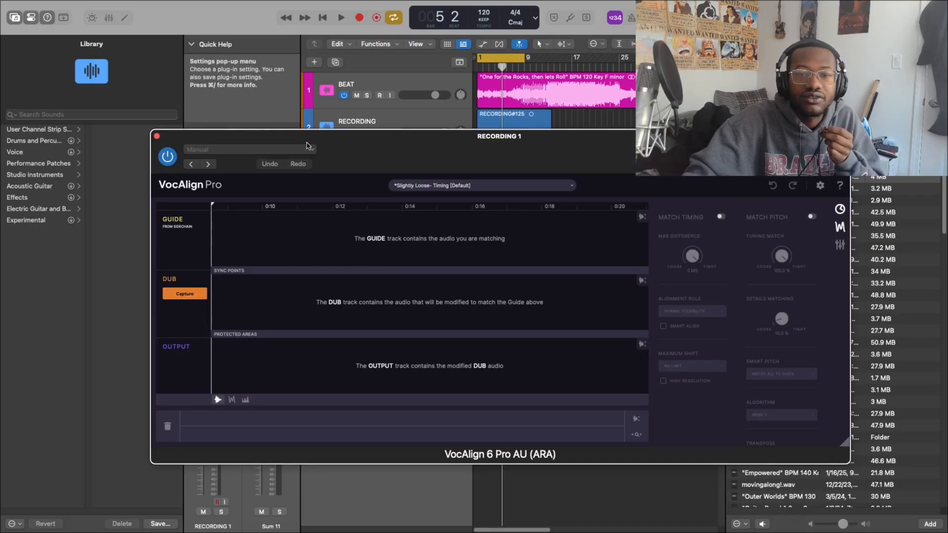
Insert VocAlign 6 Pro AU (ARA) before Gain on the RECORDING 2 track and reposition its window
{"action": "left_click_drag", "start_coordinate": [305, 139], "coordinate": [403, 302]}
{"action": "left_click", "coordinate": [402, 202]}
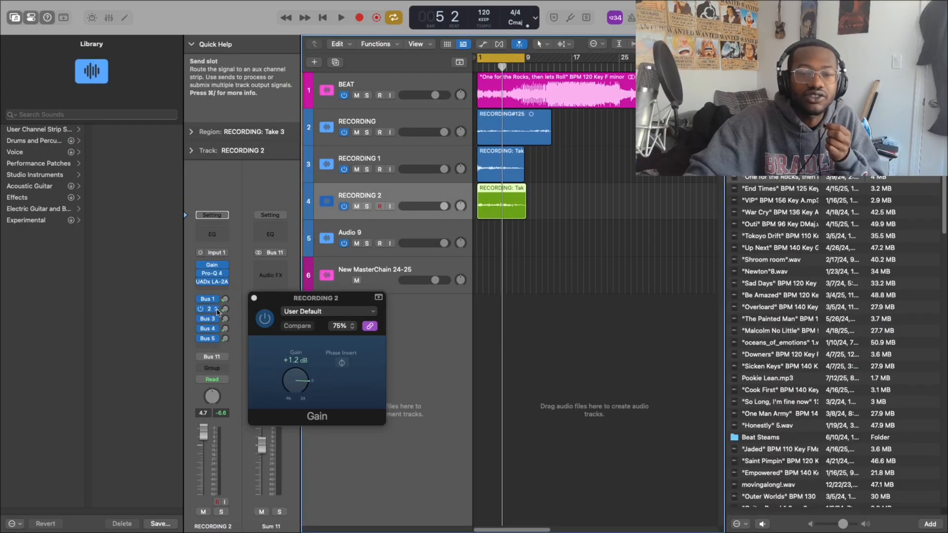
{"action": "left_click", "coordinate": [215, 265]}
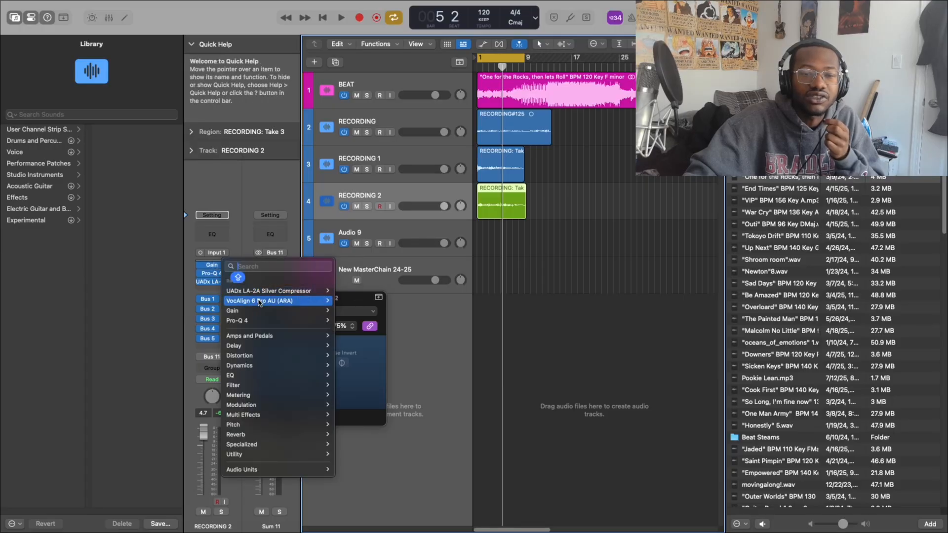
{"action": "left_click", "coordinate": [260, 301]}
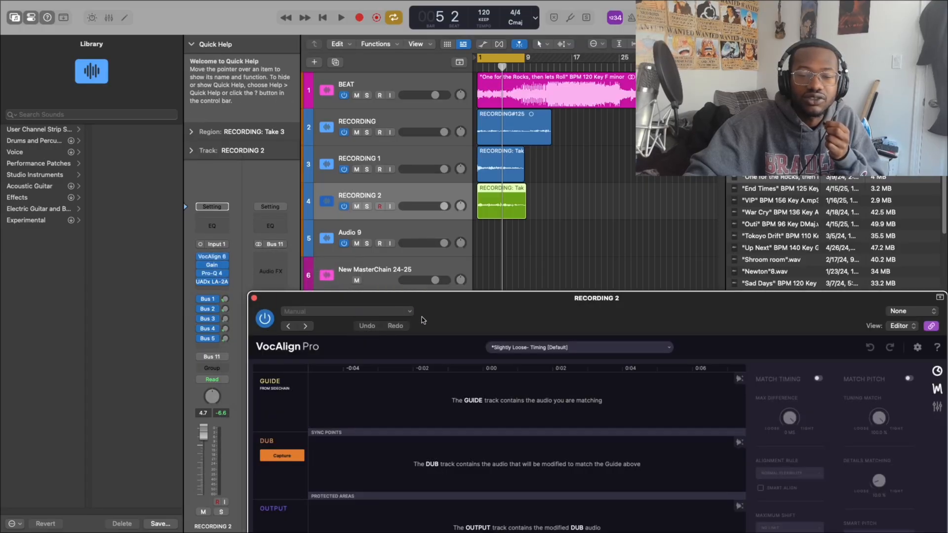
{"action": "left_click_drag", "start_coordinate": [432, 309], "coordinate": [360, 178]}
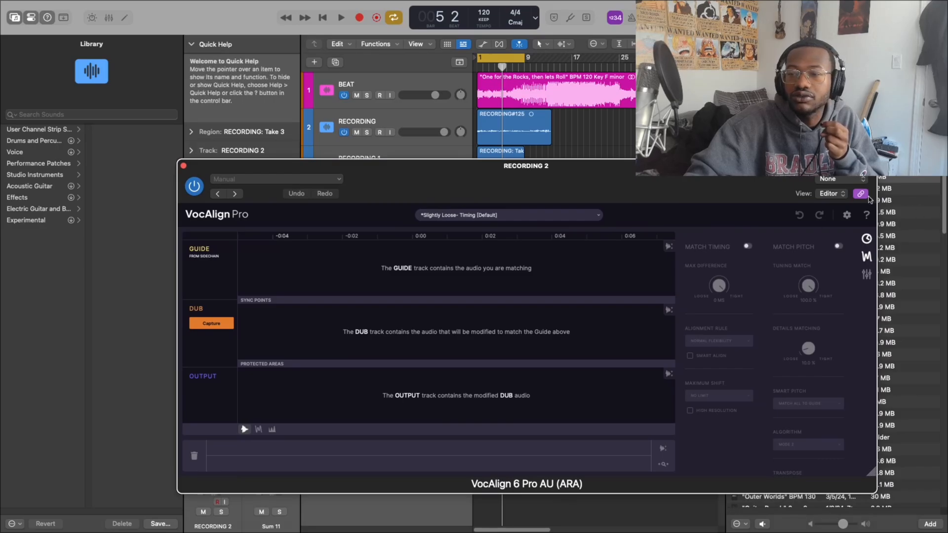
Set the side chain source of VocAlign on RECORDING 2 to RECORDING (Audio 25) and move its window clear of the tracks
{"action": "left_click", "coordinate": [840, 179]}
{"action": "mouse_move", "coordinate": [845, 198]}
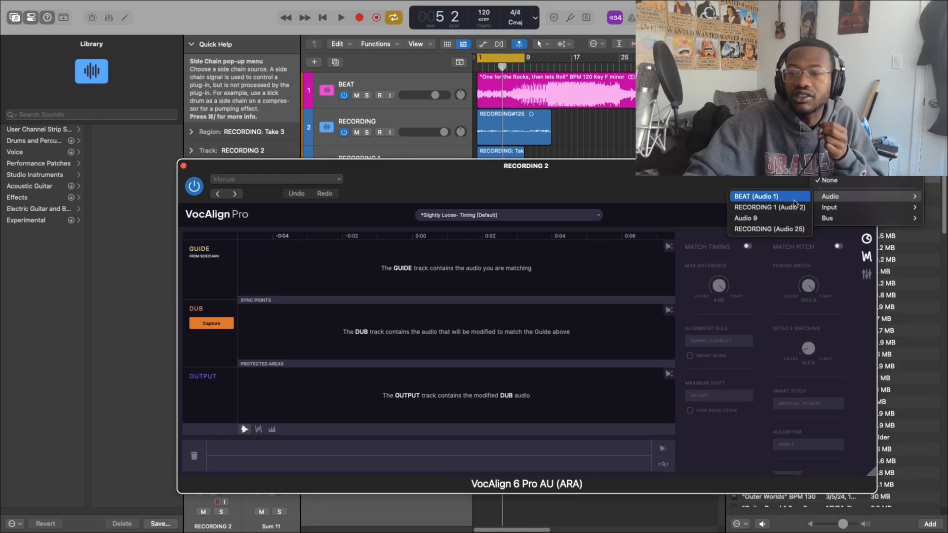
{"action": "left_click", "coordinate": [787, 230]}
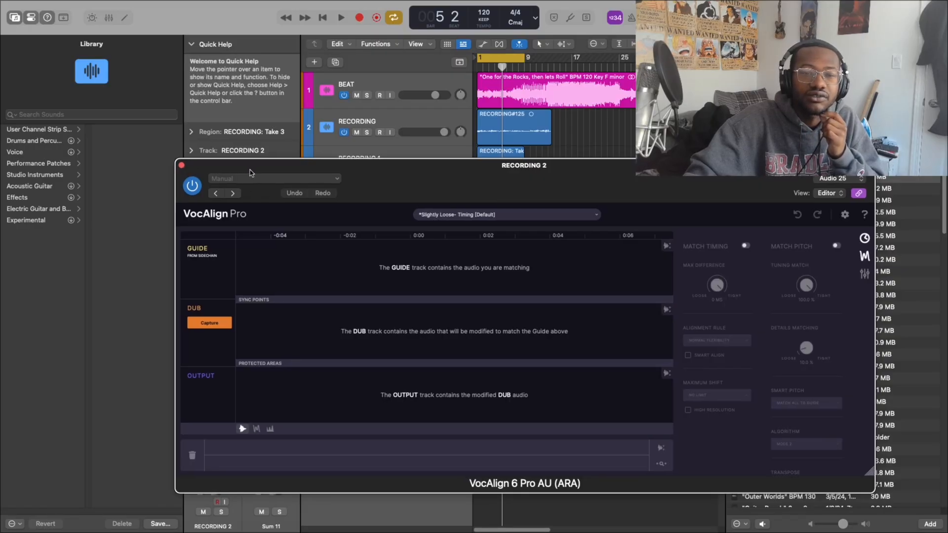
{"action": "left_click_drag", "start_coordinate": [252, 172], "coordinate": [158, 231]}
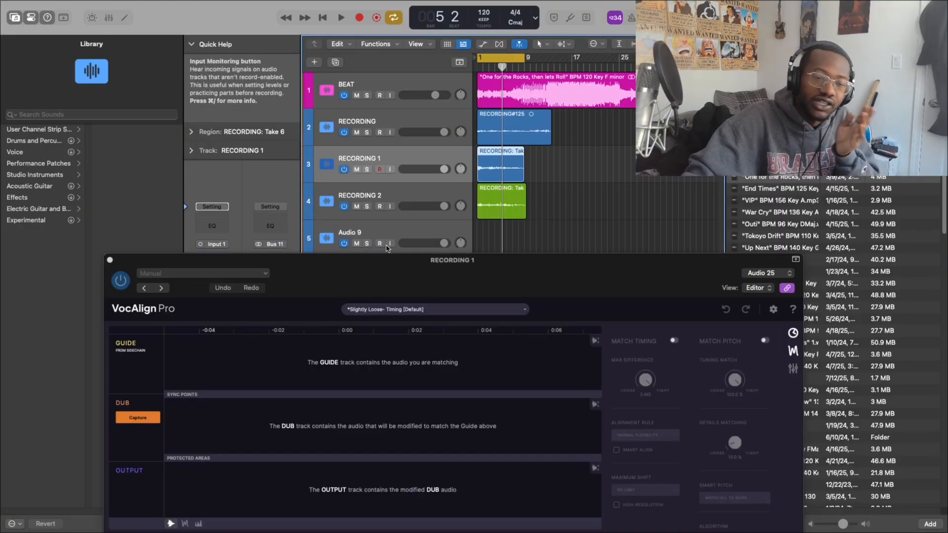
Capture the guide and dub audio in VocAlign on RECORDING 1, reselecting RECORDING (Audio 25) as side chain before playing the section
{"action": "left_click", "coordinate": [429, 193]}
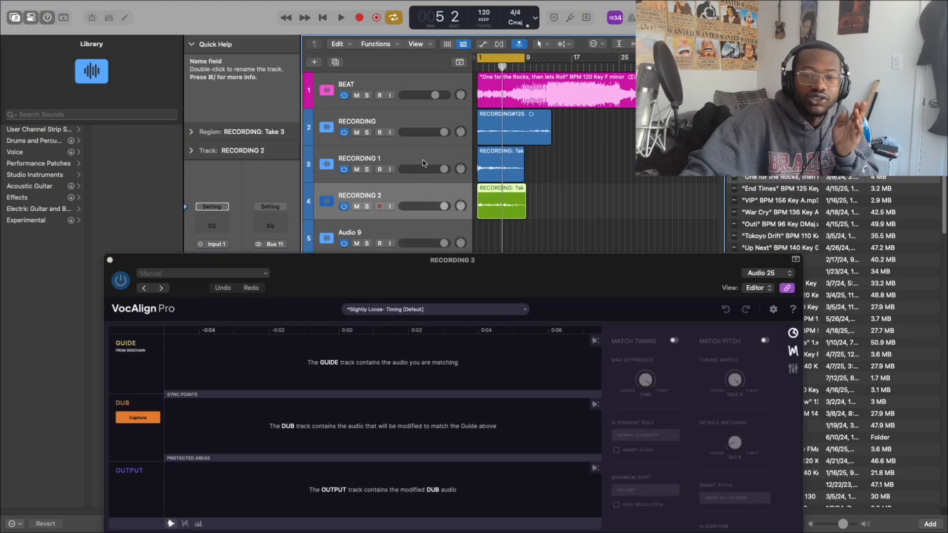
{"action": "left_click", "coordinate": [412, 125]}
{"action": "left_click", "coordinate": [423, 157]}
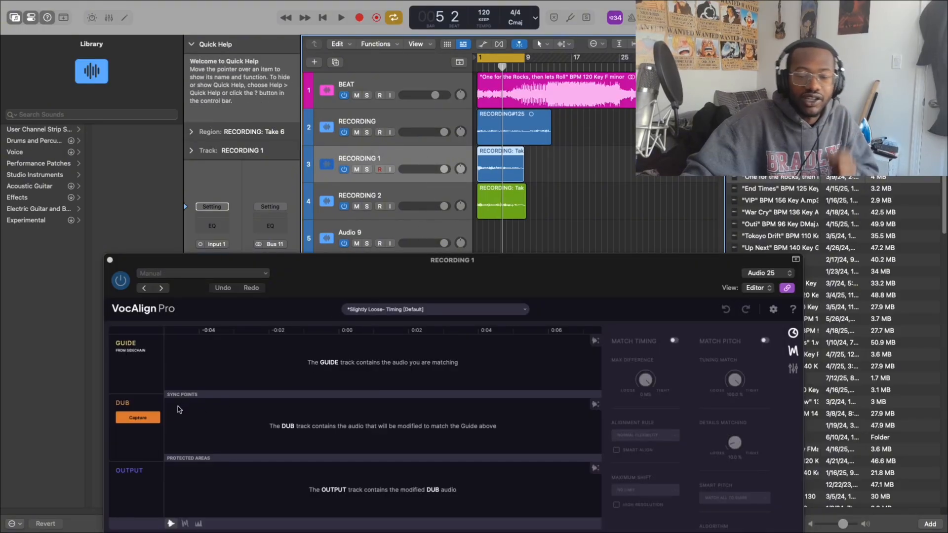
{"action": "left_click", "coordinate": [138, 418]}
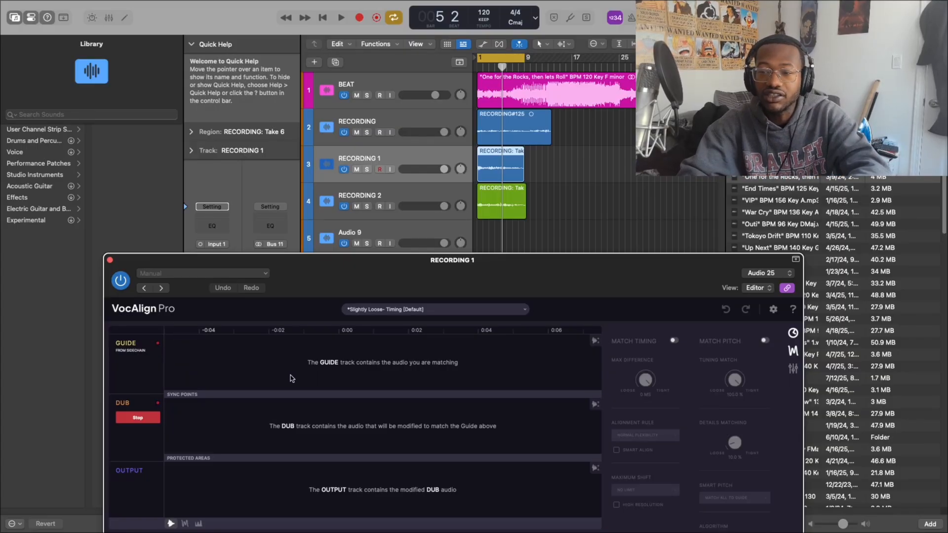
{"action": "left_click", "coordinate": [767, 273]}
{"action": "left_click", "coordinate": [765, 275]}
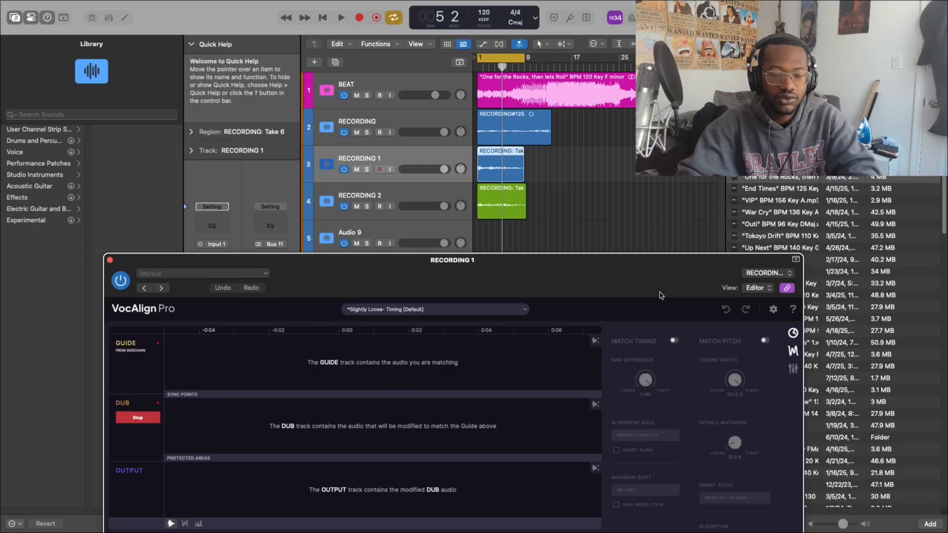
{"action": "key", "text": "space"}
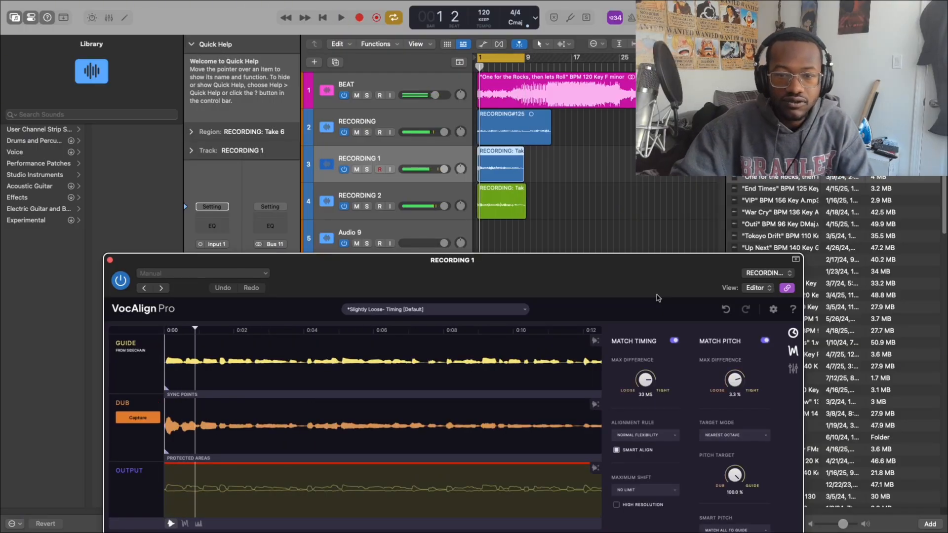
Mute RECORDING 2 and play the section, comparing RECORDING 1 with VocAlign bypassed and enabled
{"action": "left_click", "coordinate": [356, 206]}
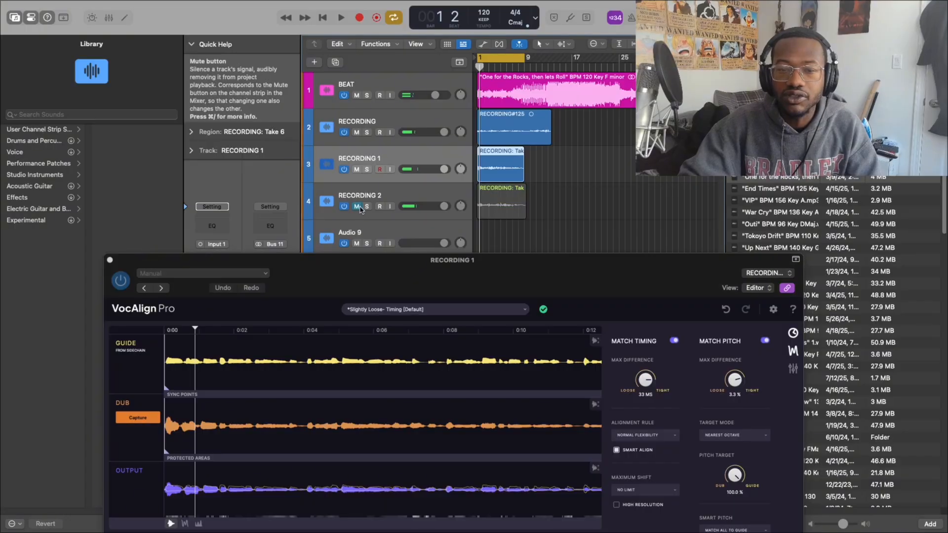
{"action": "key", "text": "space"}
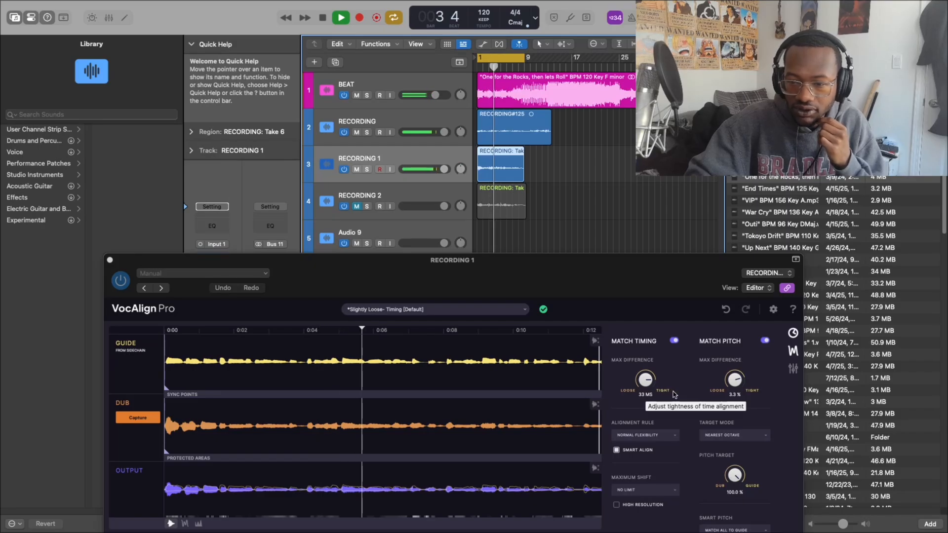
{"action": "left_click", "coordinate": [125, 284]}
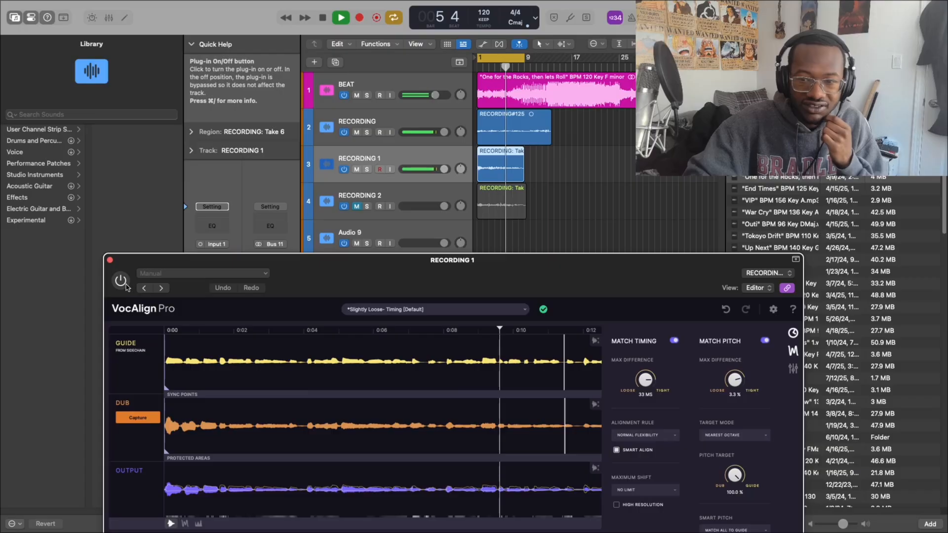
{"action": "left_click", "coordinate": [126, 285]}
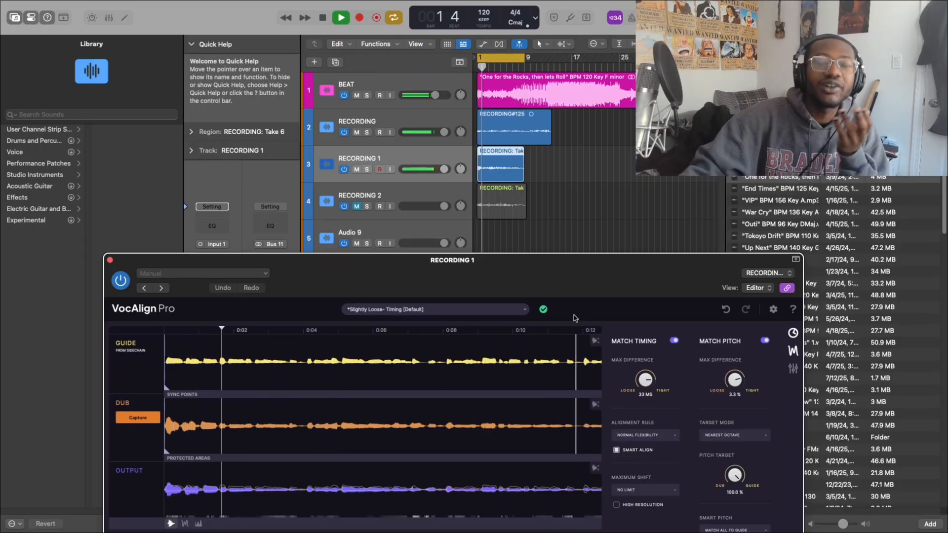
{"action": "key", "text": "space"}
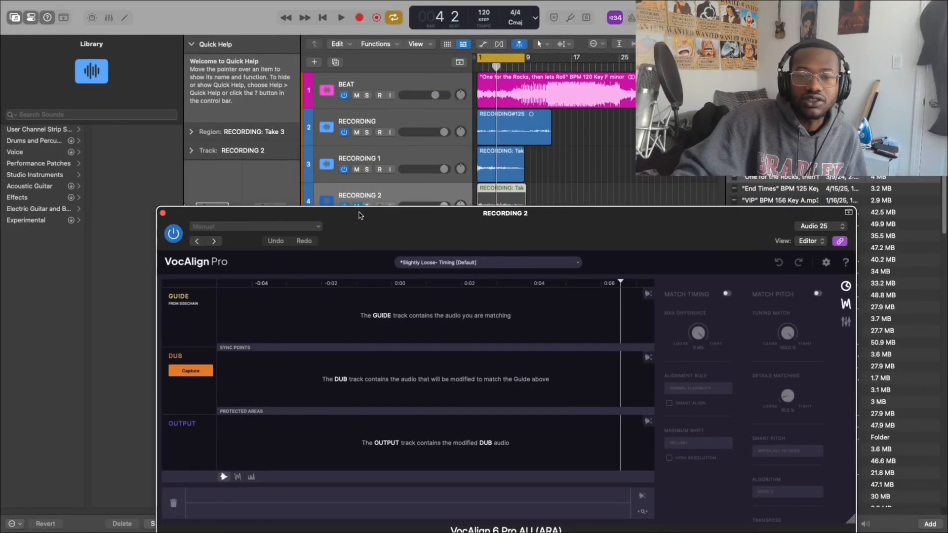
Unmute RECORDING 2 and capture its dub against the lead guide in VocAlign by playing through the section
{"action": "left_click_drag", "start_coordinate": [360, 212], "coordinate": [380, 233]}
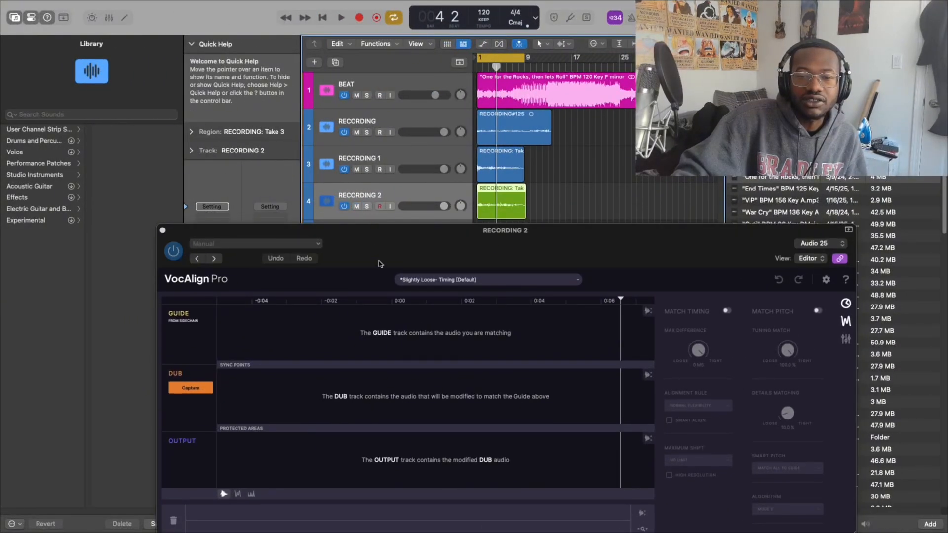
{"action": "left_click", "coordinate": [417, 151]}
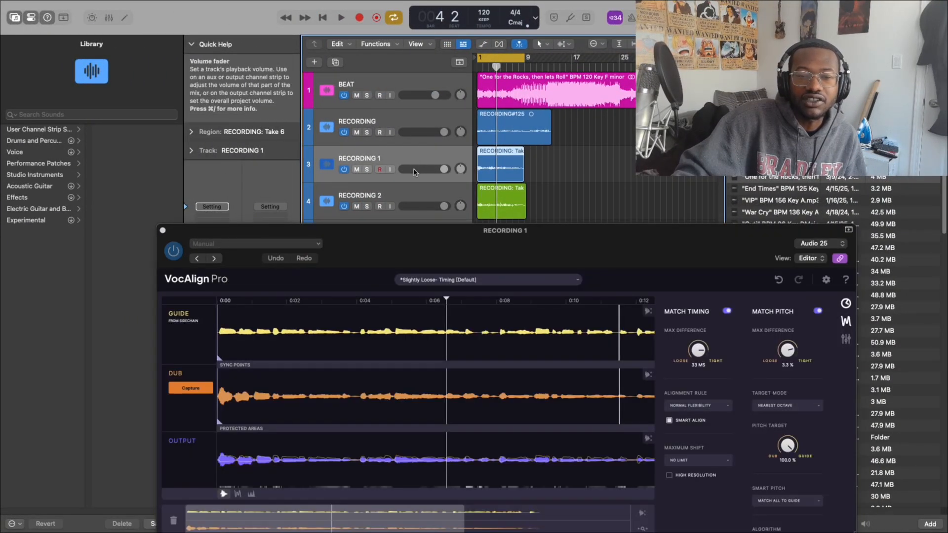
{"action": "left_click", "coordinate": [415, 187]}
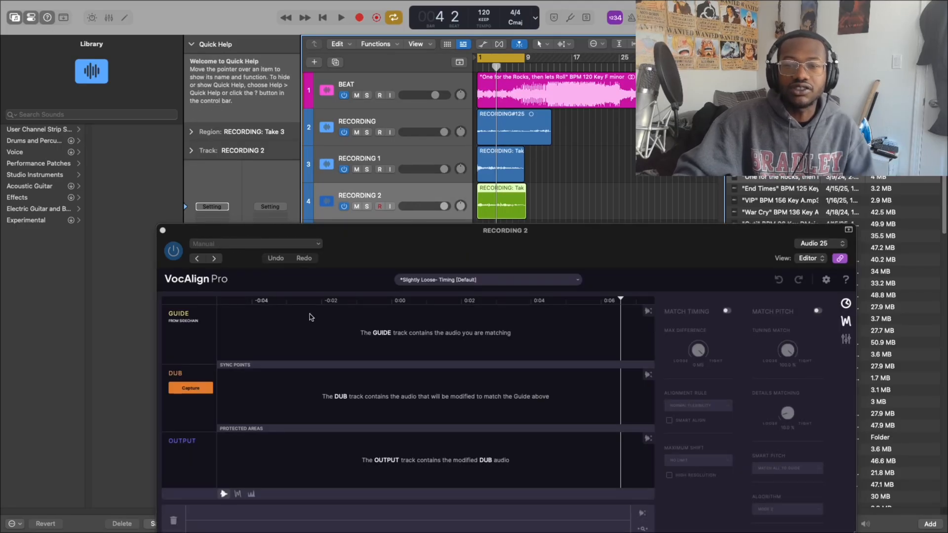
{"action": "left_click", "coordinate": [191, 389]}
{"action": "key", "text": "space"}
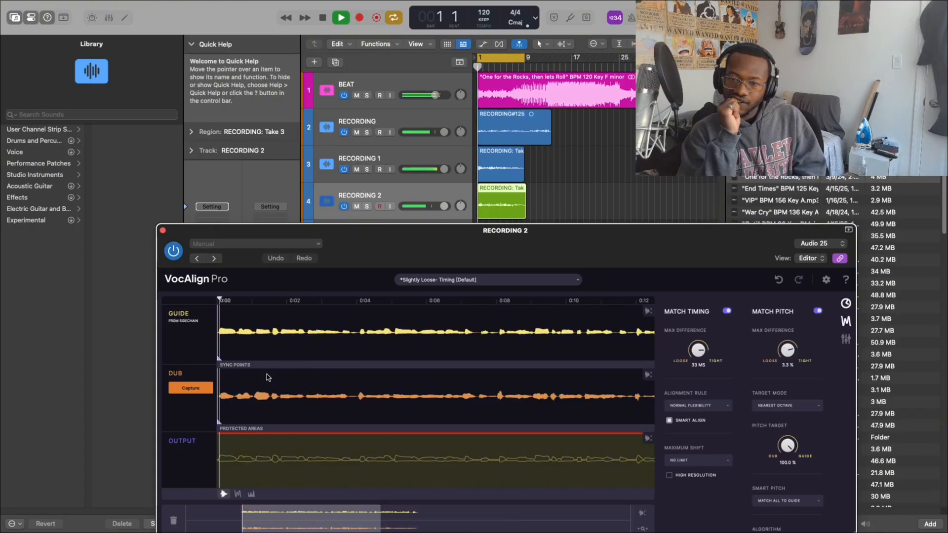
{"action": "key", "text": "space"}
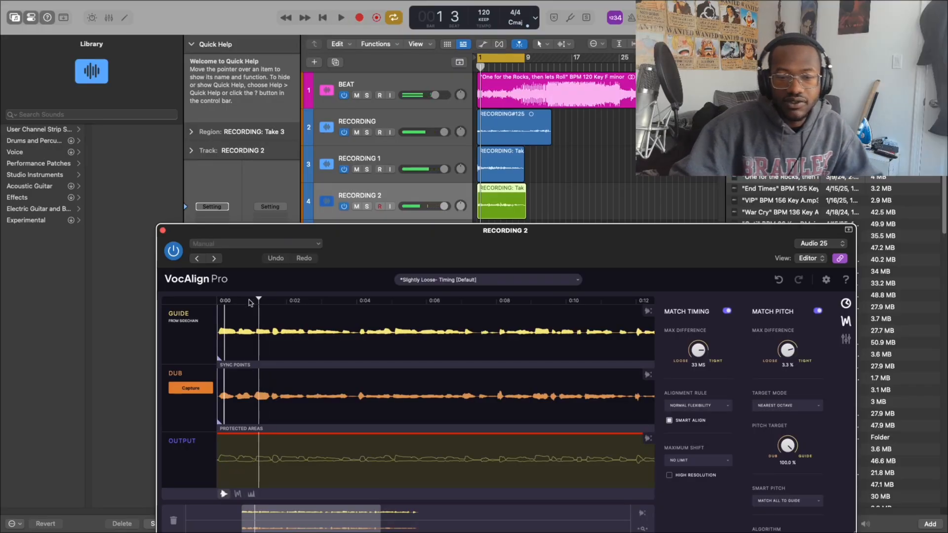
Set the Match Timing Max Difference on RECORDING 2 to 0 ms during playback and close the VocAlign window
{"action": "key", "text": "space"}
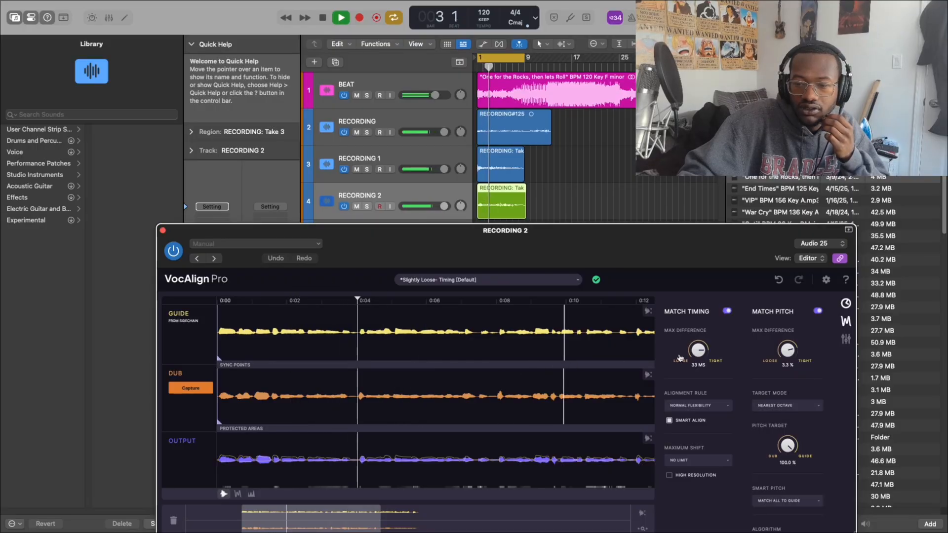
{"action": "left_click_drag", "start_coordinate": [700, 353], "coordinate": [703, 349]}
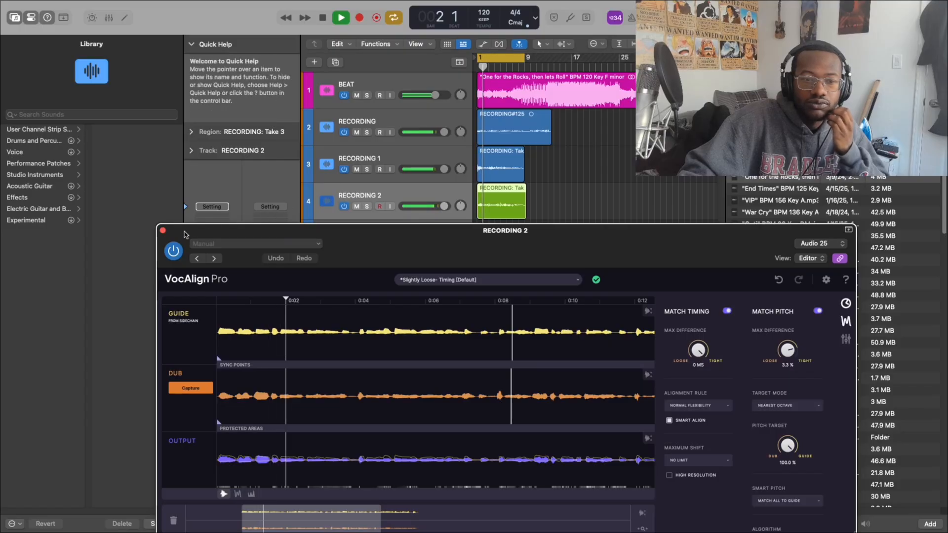
{"action": "left_click", "coordinate": [163, 230]}
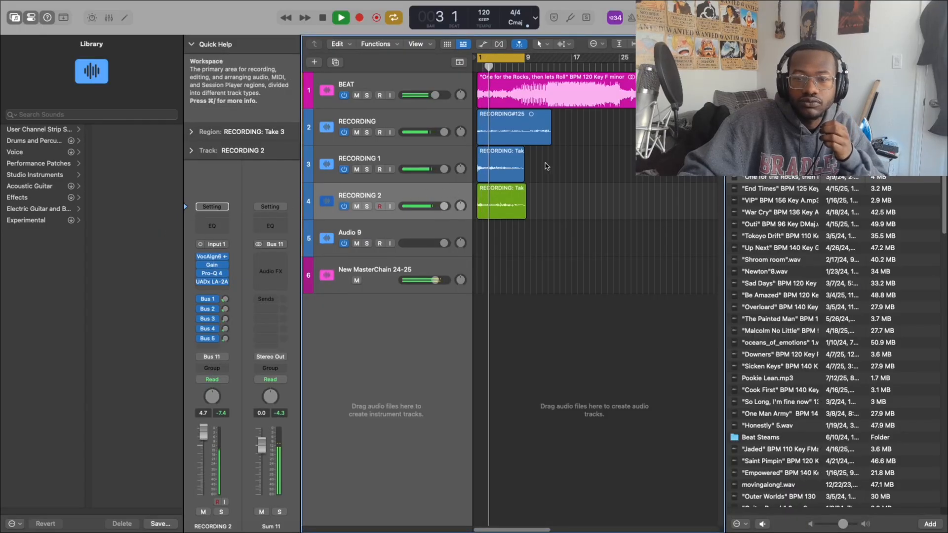
Pan RECORDING 2 left to -27 and RECORDING 1 to the right
{"action": "left_click_drag", "start_coordinate": [546, 163], "coordinate": [461, 222]}
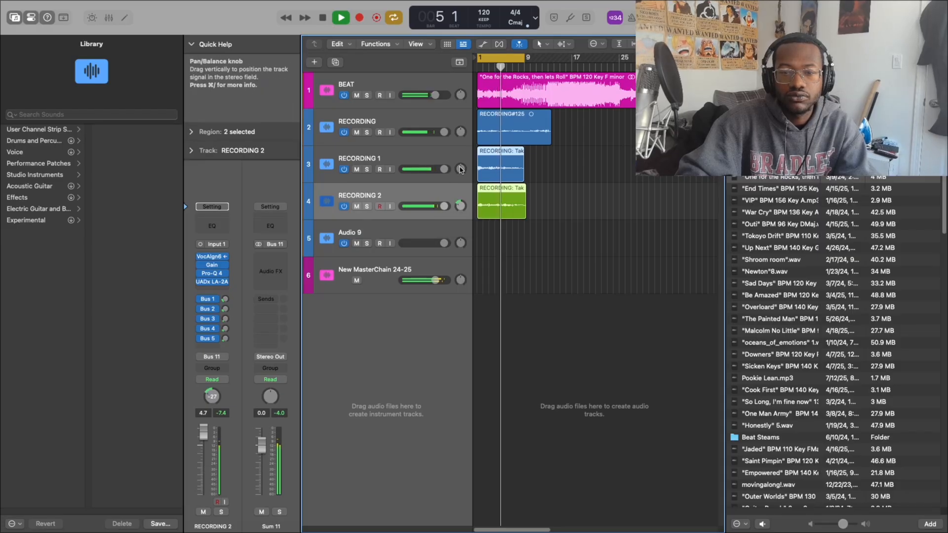
{"action": "left_click_drag", "start_coordinate": [461, 170], "coordinate": [463, 172]}
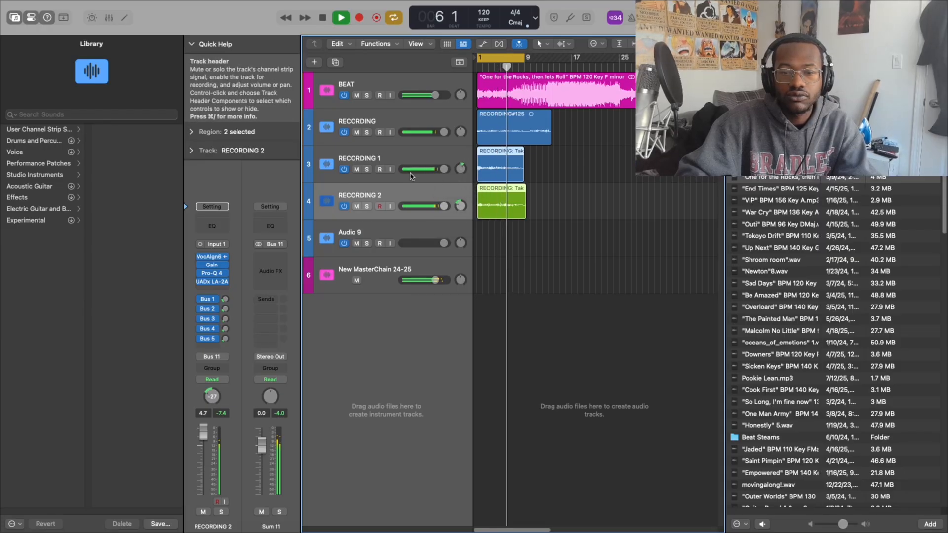
Duplicate the RECORDING 2 track three times, keeping its channel settings, to hold more vocal doubles
{"action": "left_click", "coordinate": [335, 61]}
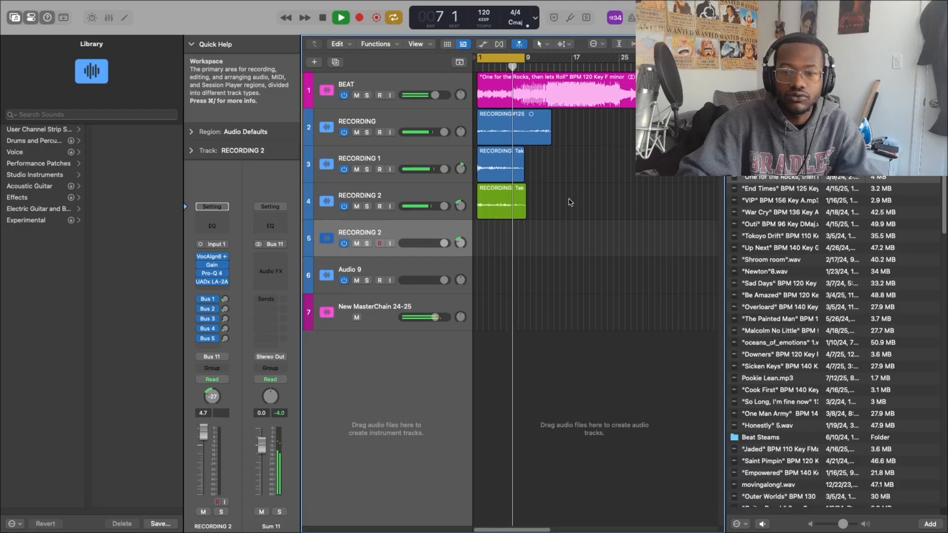
{"action": "left_click", "coordinate": [336, 63]}
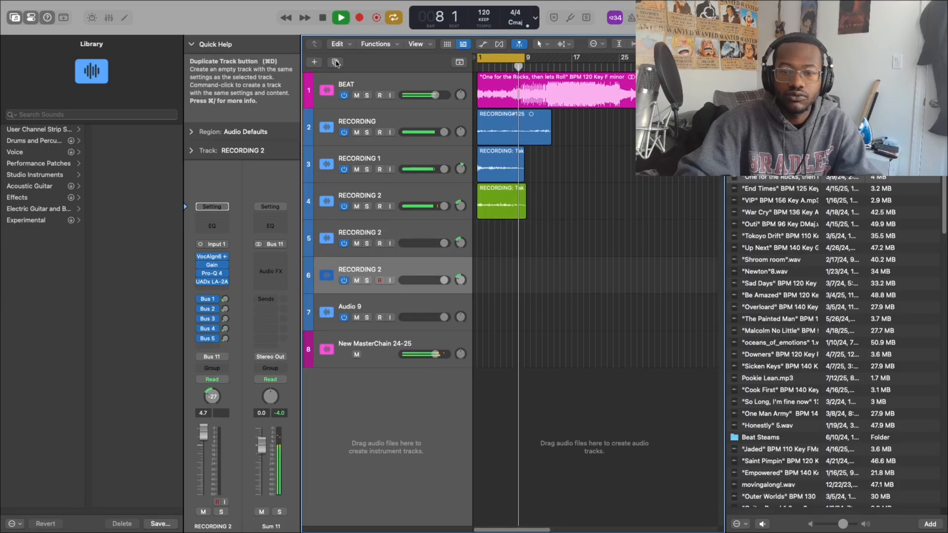
{"action": "left_click", "coordinate": [337, 63]}
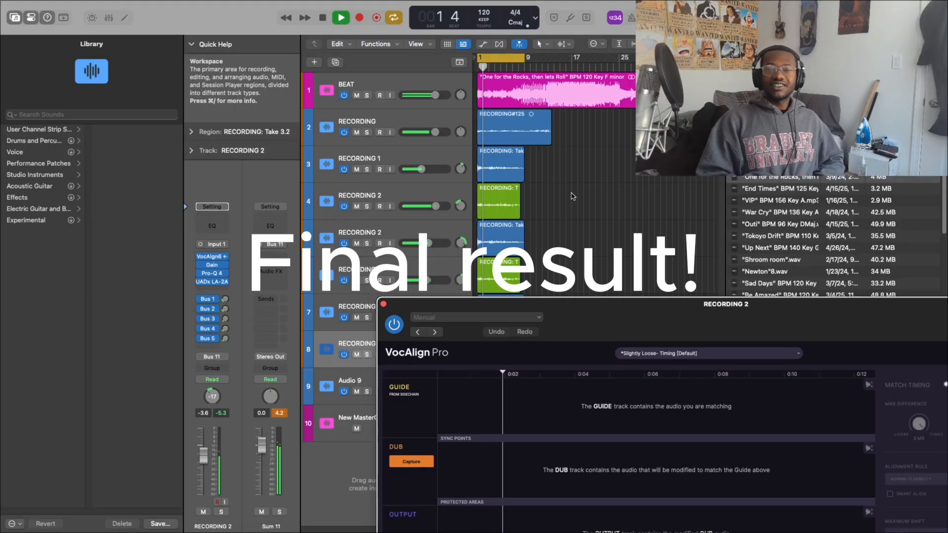
Turn off cycle playback and capture a short passage of the RECORDING 2 double on track 5 in VocAlign
{"action": "left_click", "coordinate": [513, 61]}
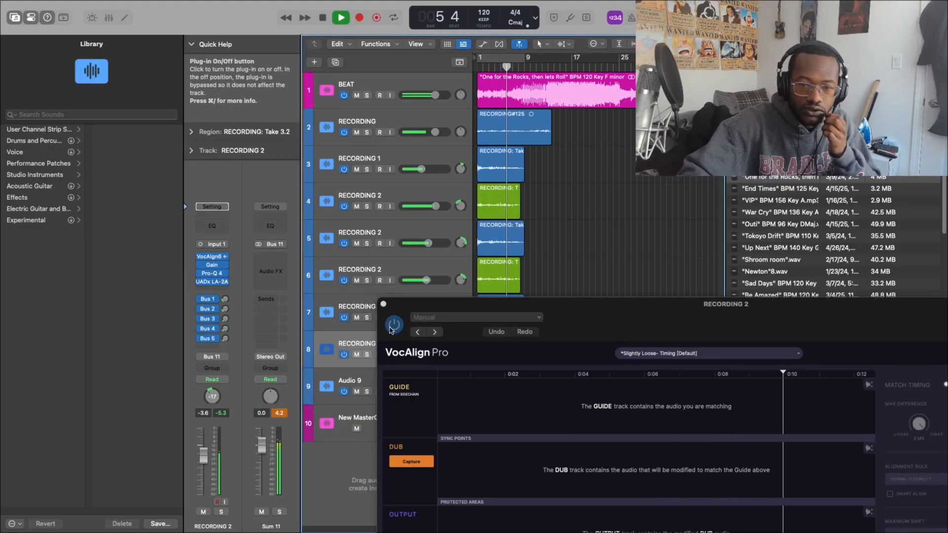
{"action": "left_click", "coordinate": [411, 200]}
{"action": "left_click", "coordinate": [412, 232]}
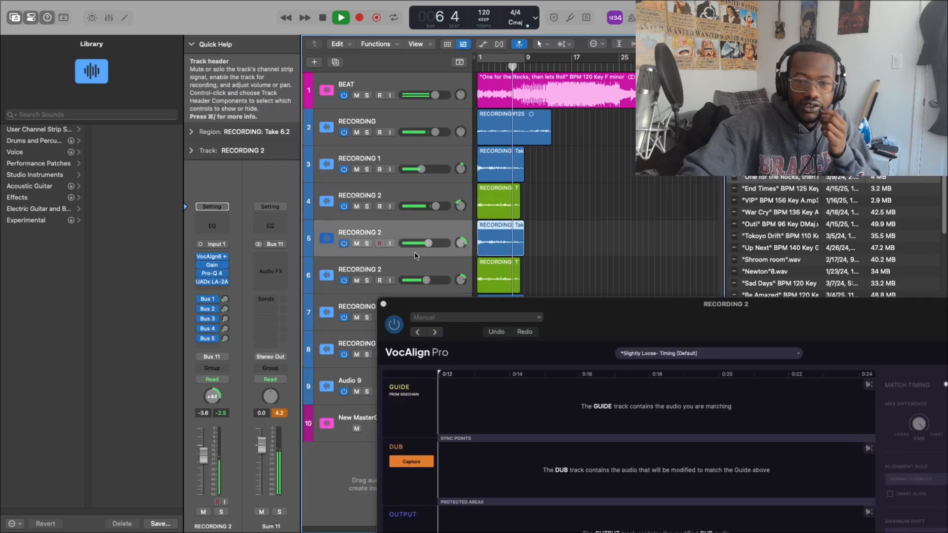
{"action": "left_click", "coordinate": [428, 460]}
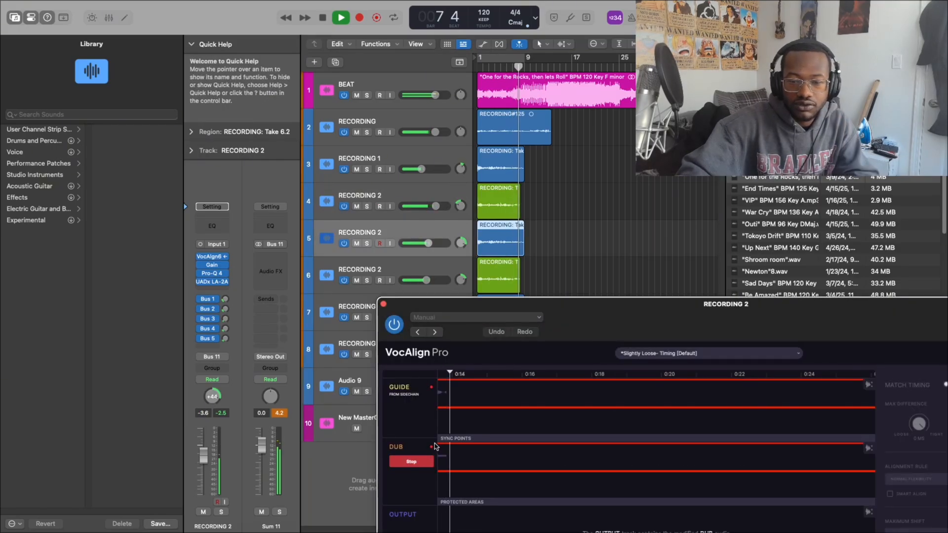
{"action": "key", "text": "space"}
{"action": "key", "text": "space"}
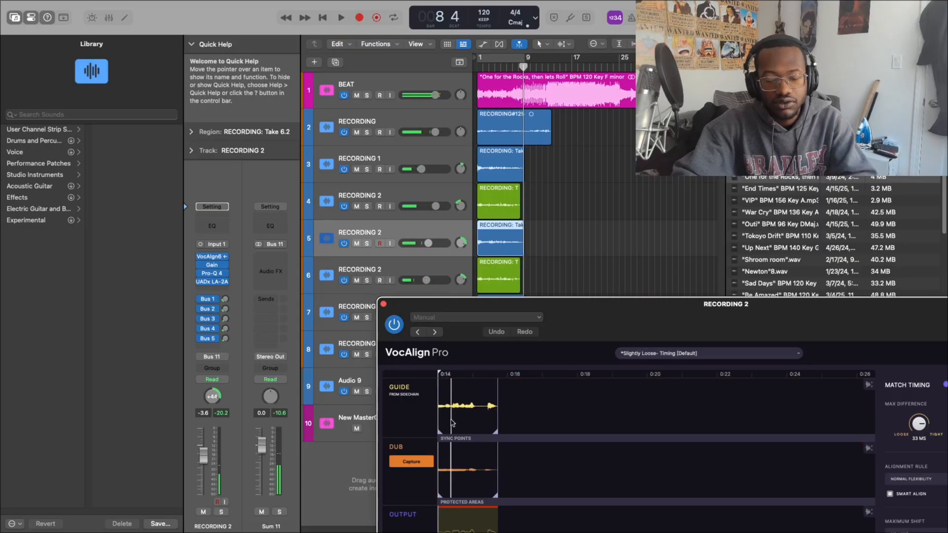
{"action": "key", "text": "alt+c"}
{"action": "key", "text": "alt+c"}
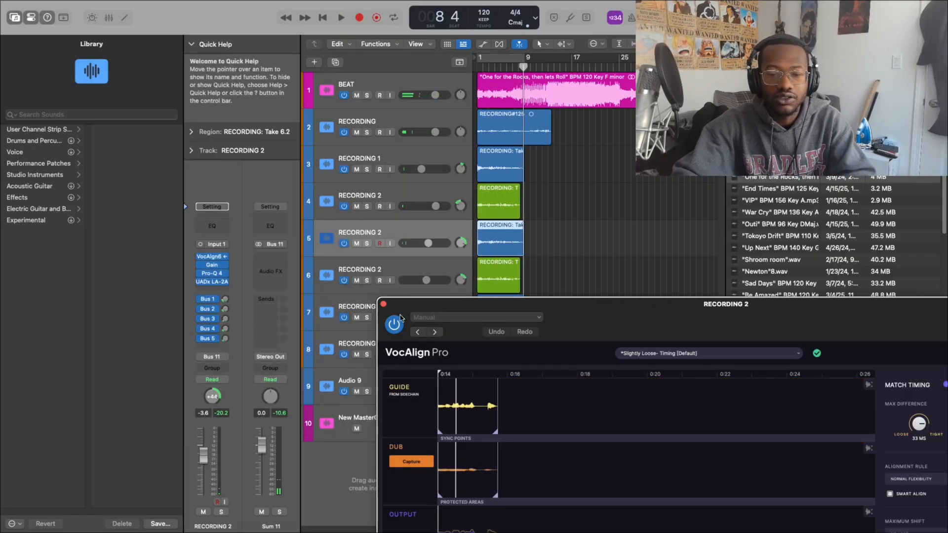
Turn cycle playback back on over the opening bars and close the VocAlign window of the track 5 double
{"action": "left_click", "coordinate": [611, 248]}
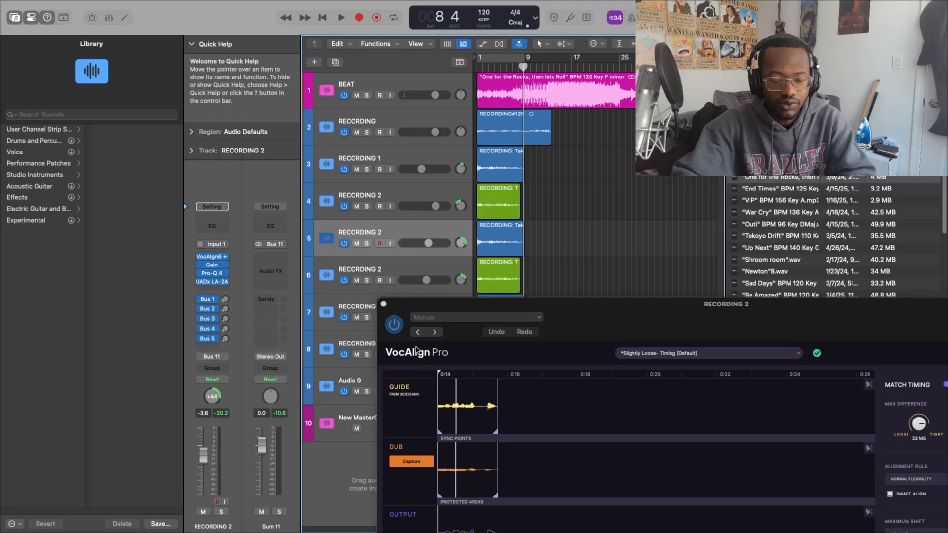
{"action": "key", "text": "c"}
{"action": "left_click", "coordinate": [425, 196]}
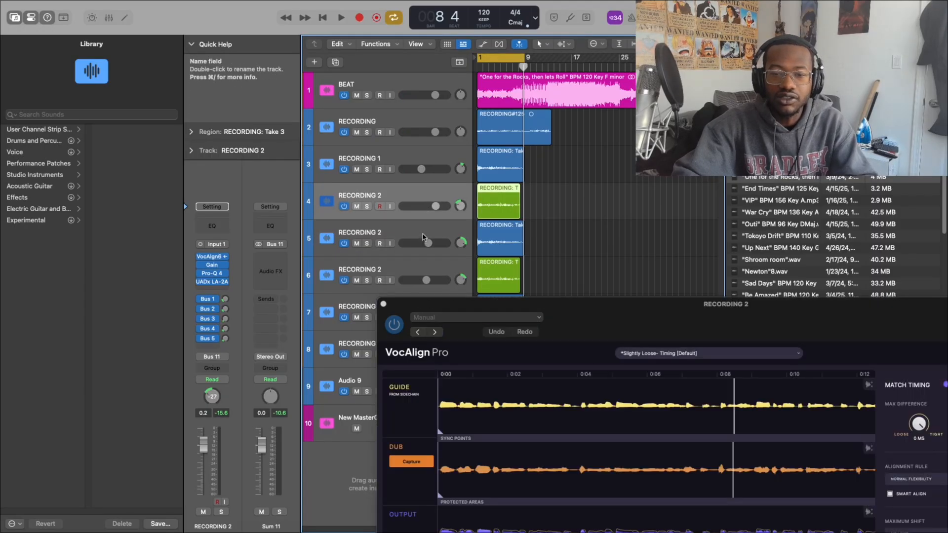
{"action": "left_click", "coordinate": [423, 237]}
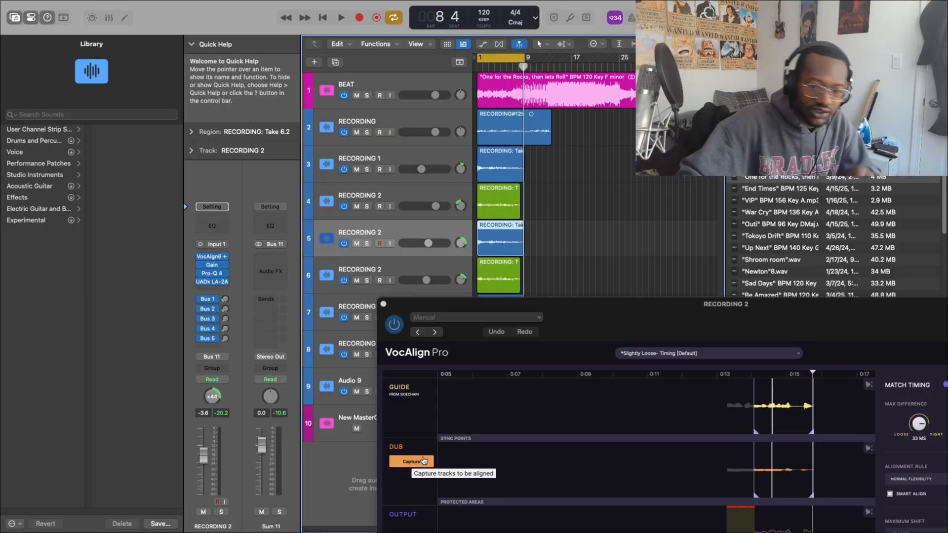
{"action": "left_click", "coordinate": [384, 304]}
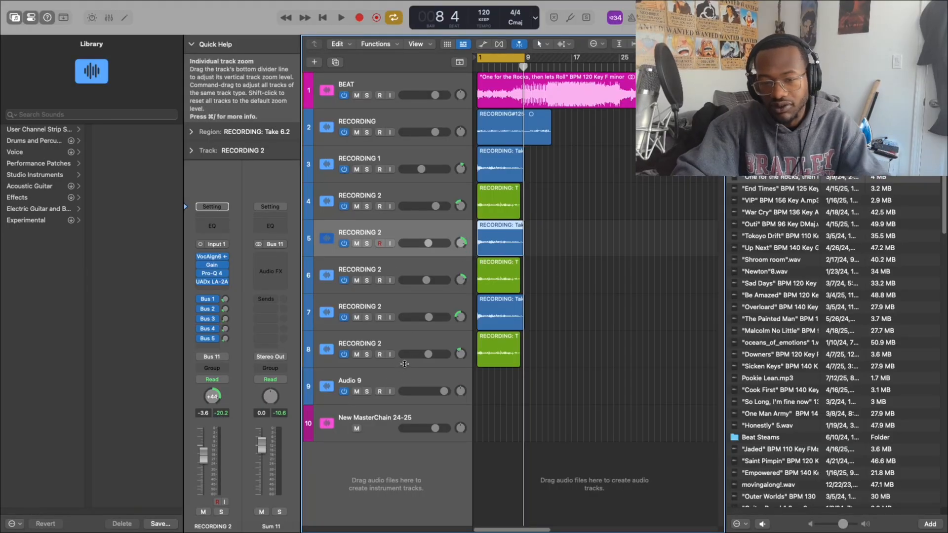
Delete the four extra RECORDING 2 double tracks 5 to 8 with their regions, along with the empty Audio 9 track
{"action": "left_click", "coordinate": [410, 342], "text": "shift"}
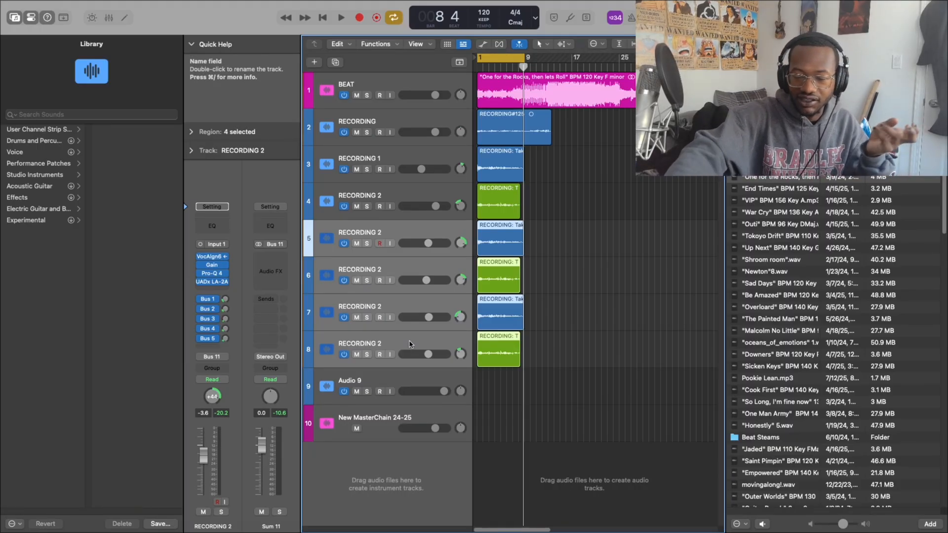
{"action": "key", "text": "BackSpace"}
{"action": "key", "text": "super+BackSpace"}
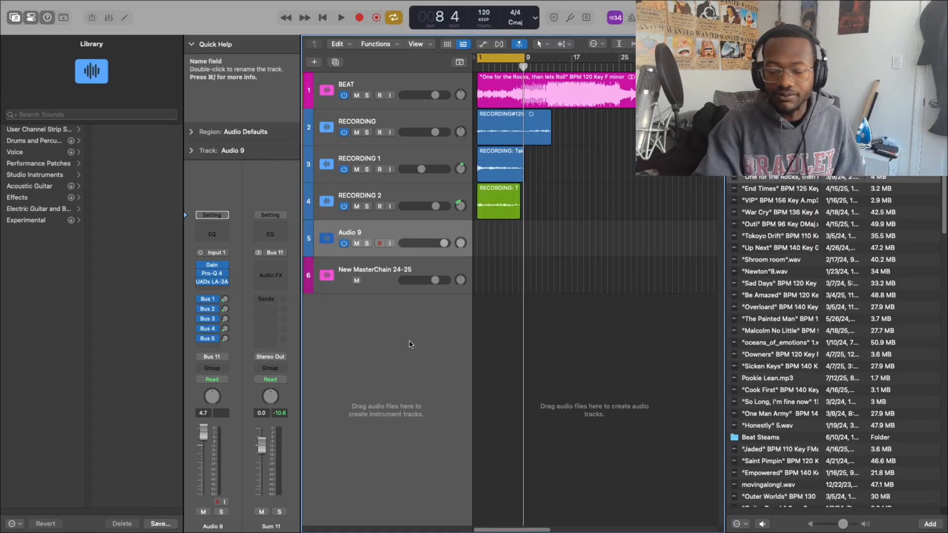
{"action": "key", "text": "super+BackSpace"}
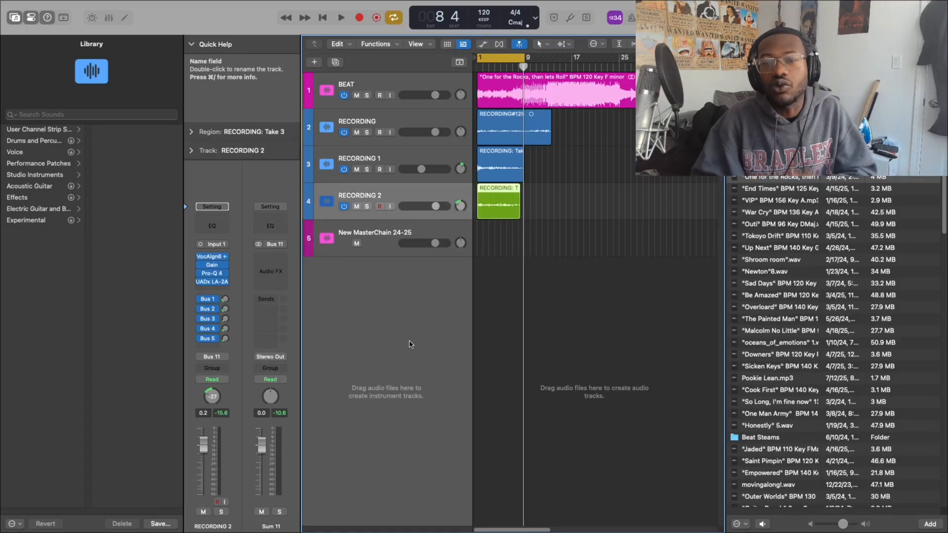
Open VocAlign on the remaining RECORDING 2 track and show its Other settings for pitch ranges and formant shift
{"action": "left_click", "coordinate": [212, 258]}
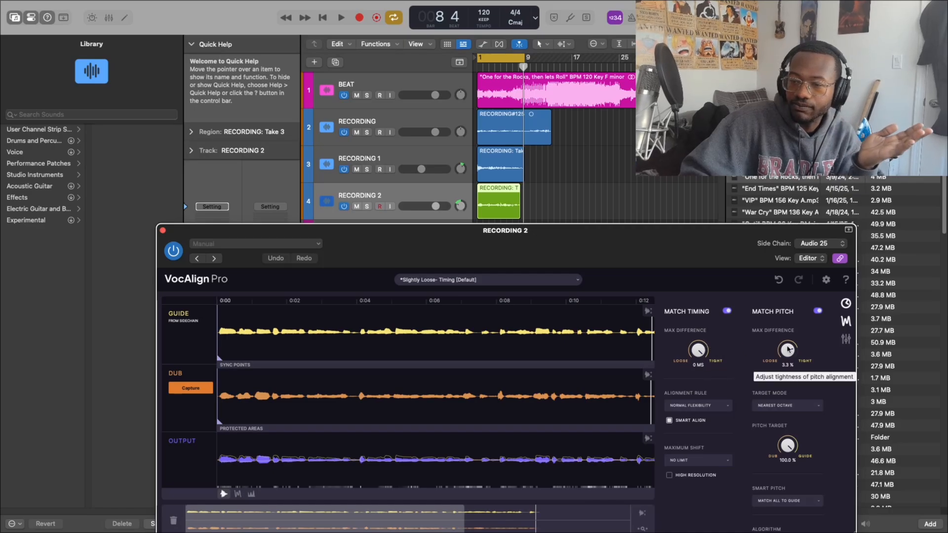
{"action": "left_click", "coordinate": [846, 340]}
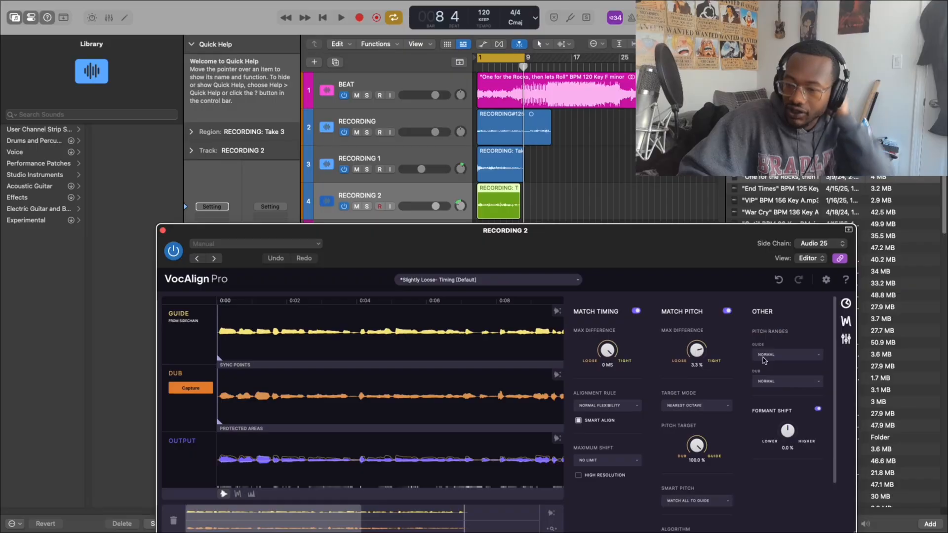